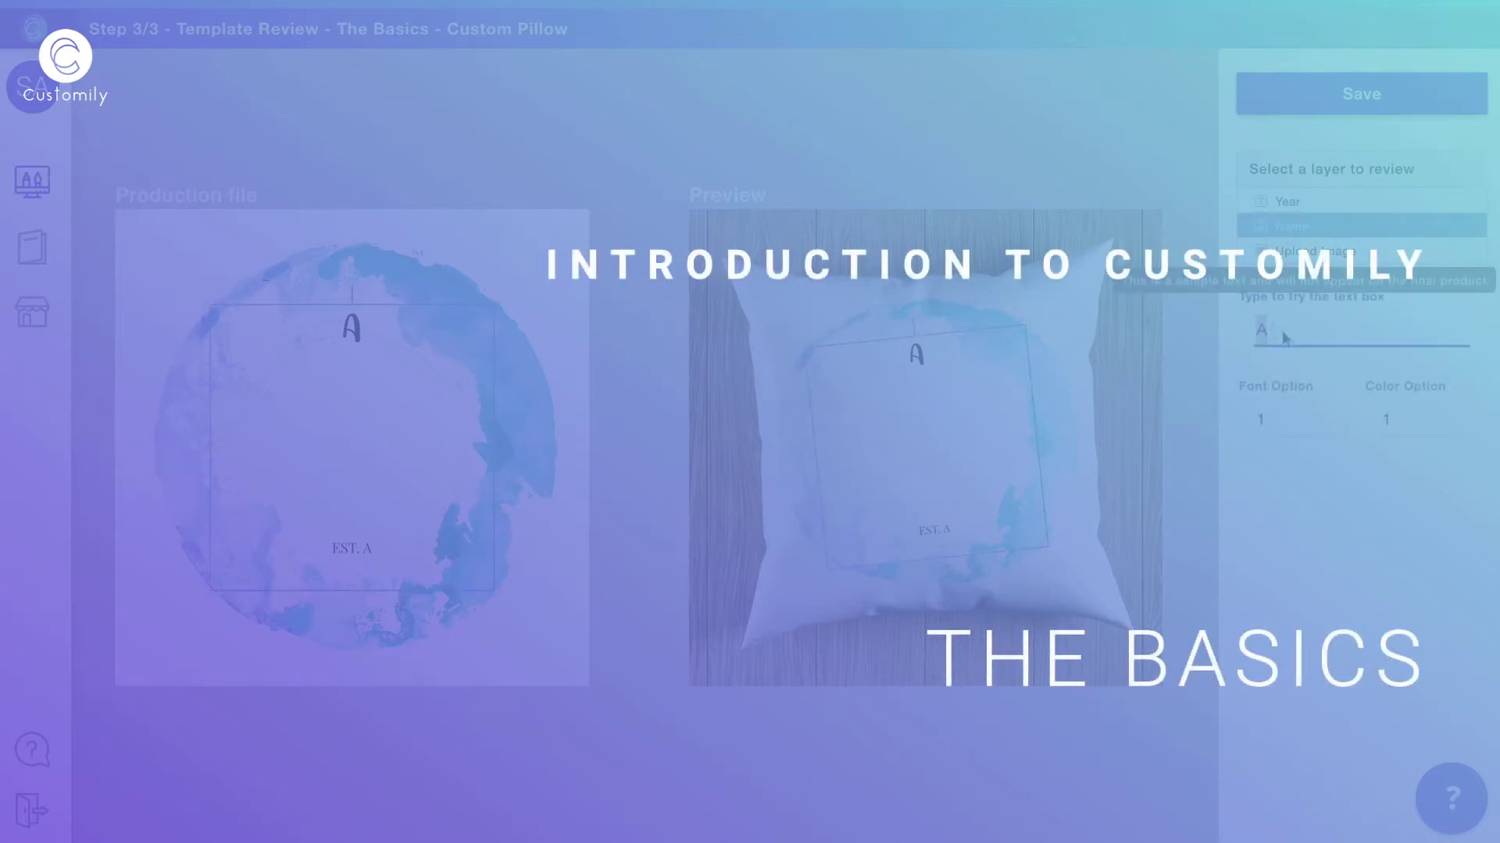
Preview the intro with 'Timmy the cat' sample text and select the Upload Image layer.
{"action": "type", "text": "Timmy the cat"}
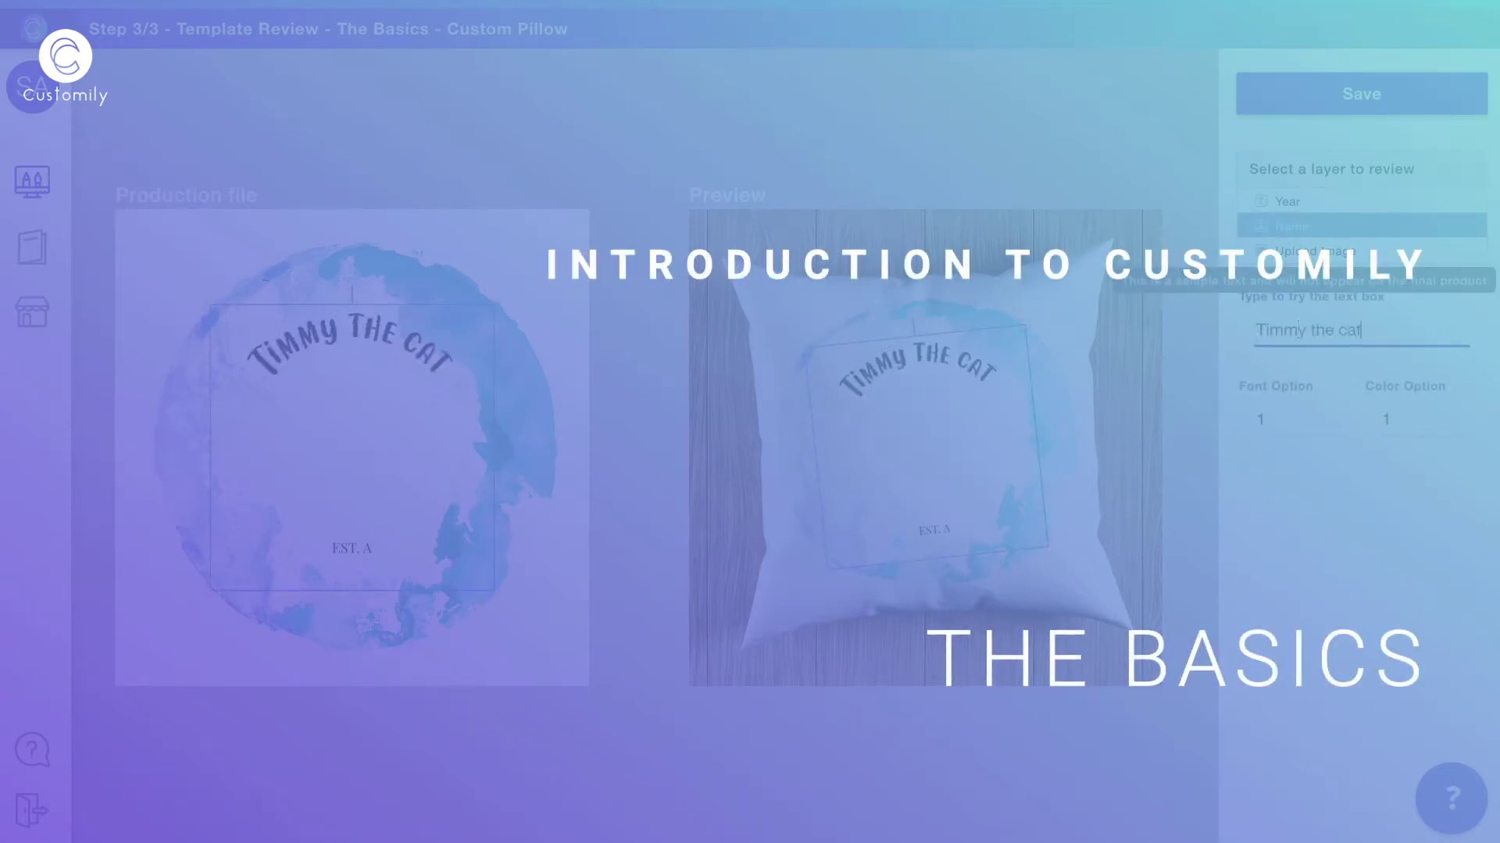
{"action": "left_click", "coordinate": [1316, 251]}
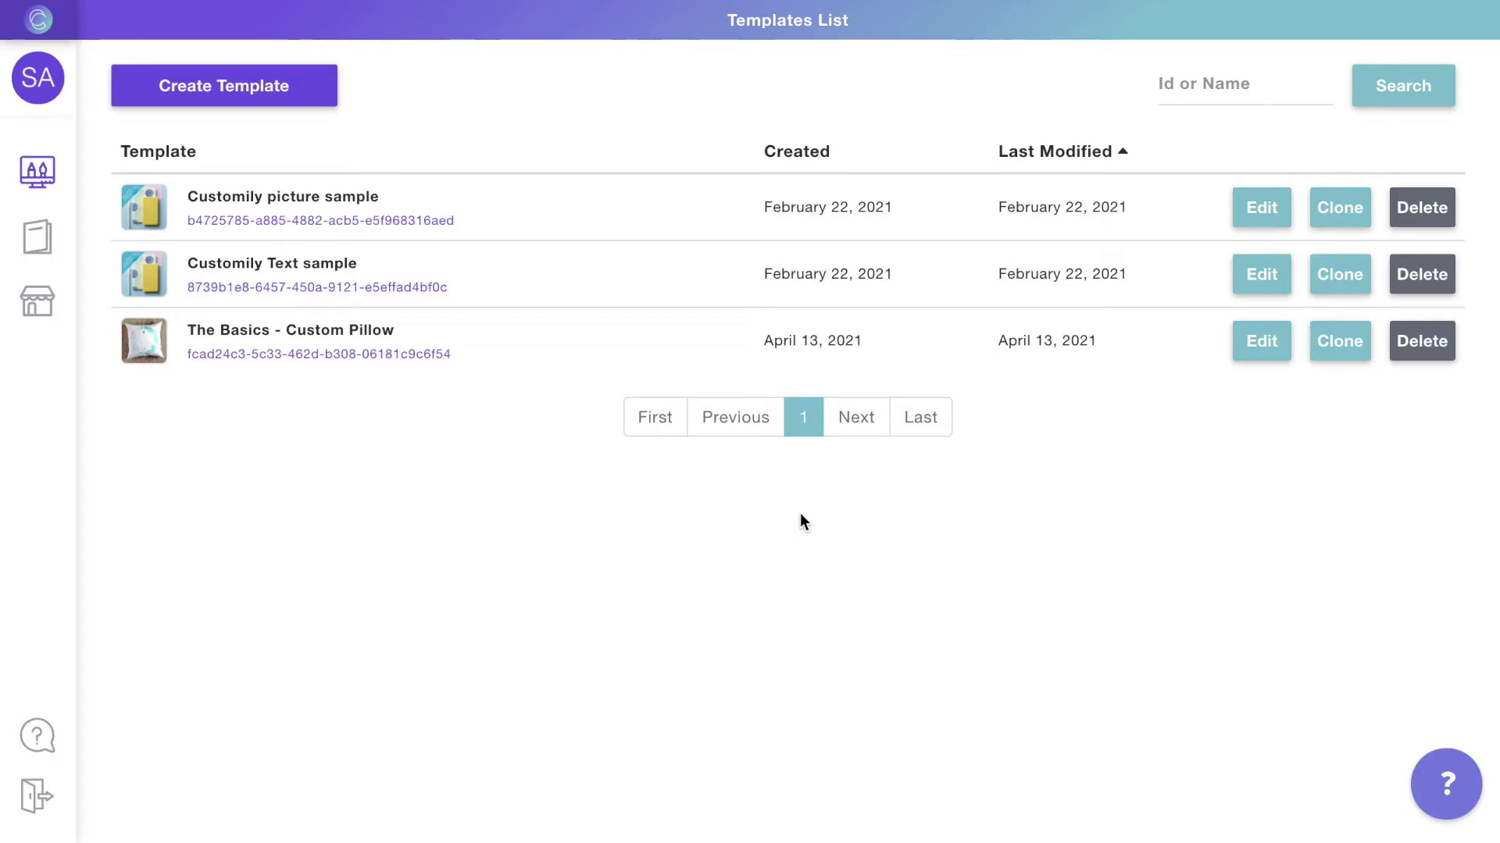
Open The Basics - Custom Pillow template for editing from the Templates List.
{"action": "mouse_move", "coordinate": [45, 178]}
{"action": "left_click", "coordinate": [1263, 353]}
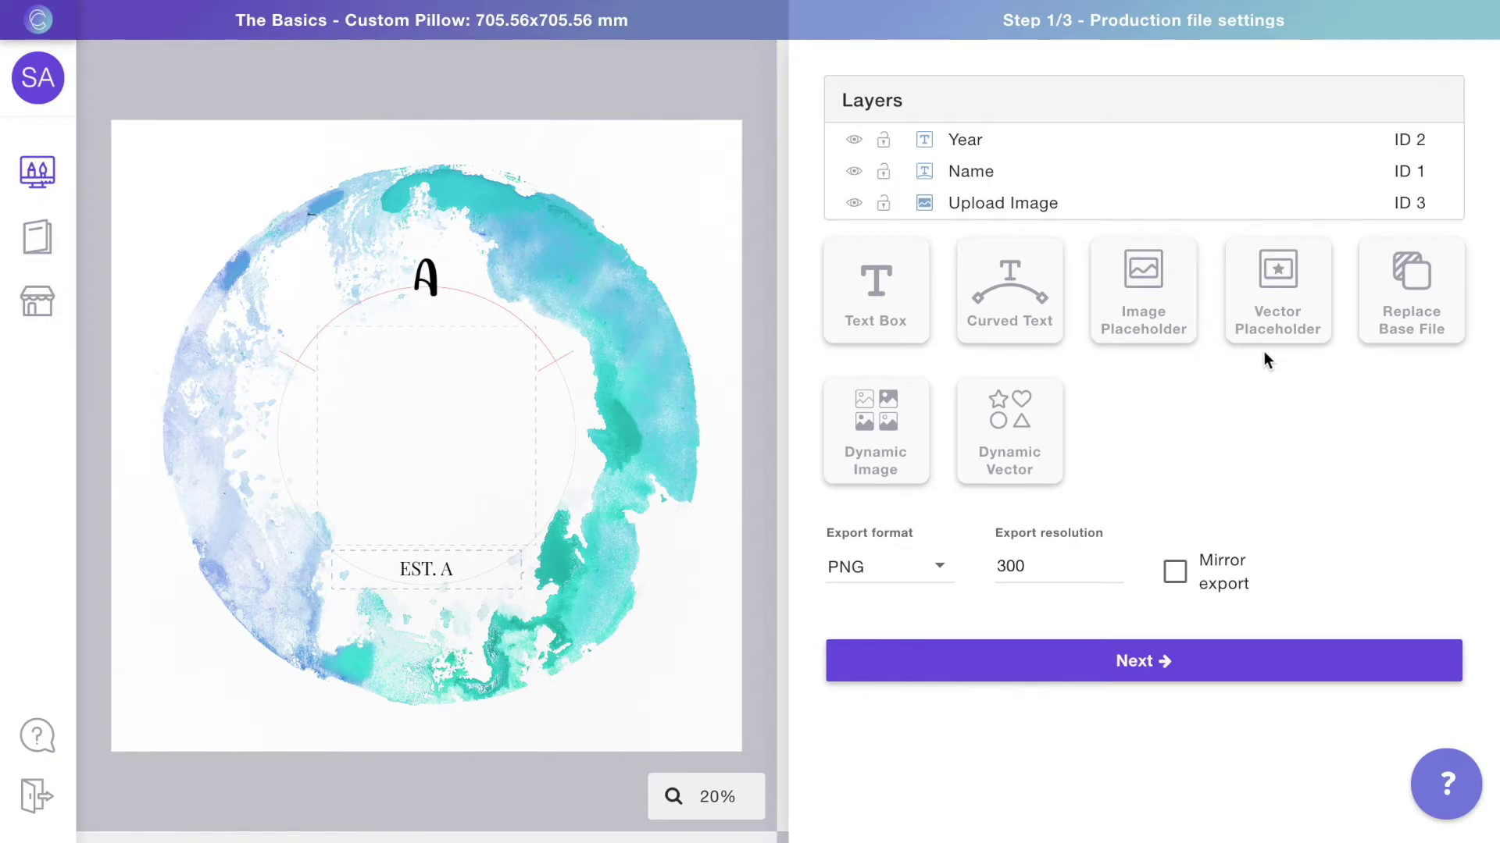
Inspect the Year, Name and Upload Image layers, then advance to Preview settings.
{"action": "left_click", "coordinate": [969, 143]}
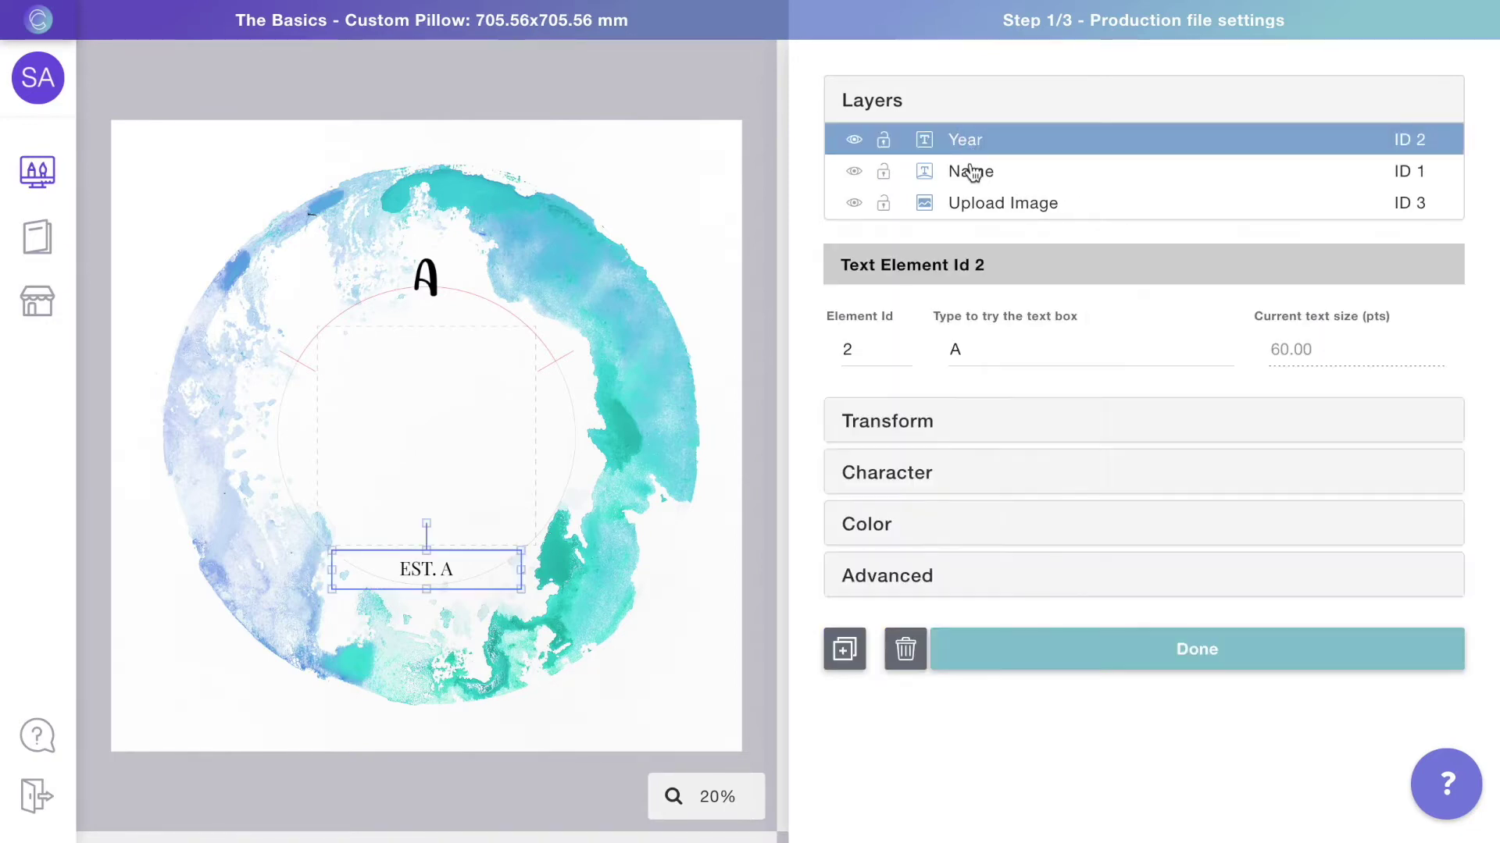
{"action": "left_click", "coordinate": [972, 173]}
{"action": "left_click", "coordinate": [976, 206]}
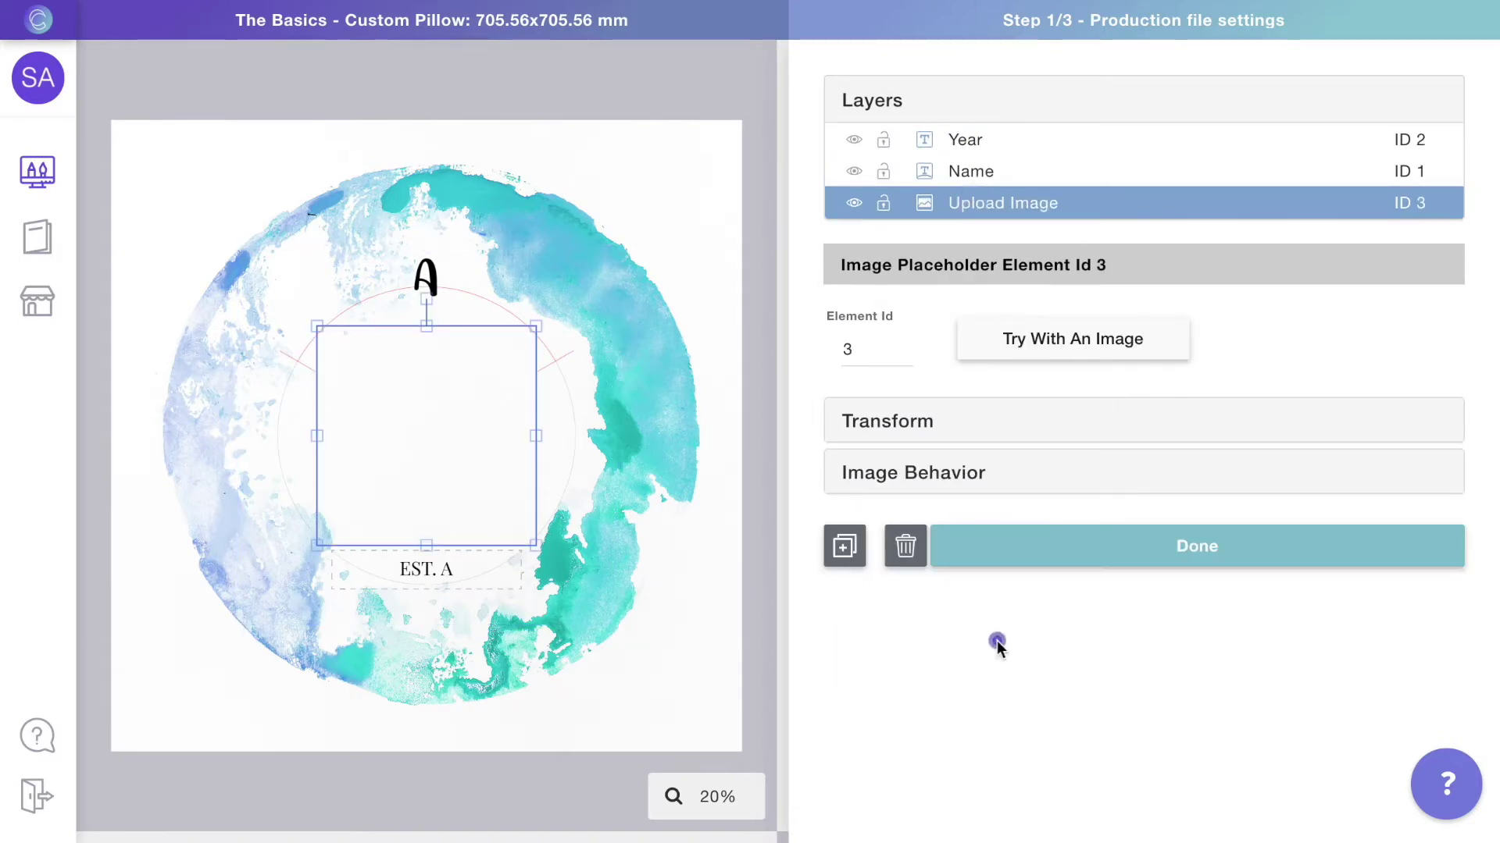
{"action": "left_click", "coordinate": [756, 615]}
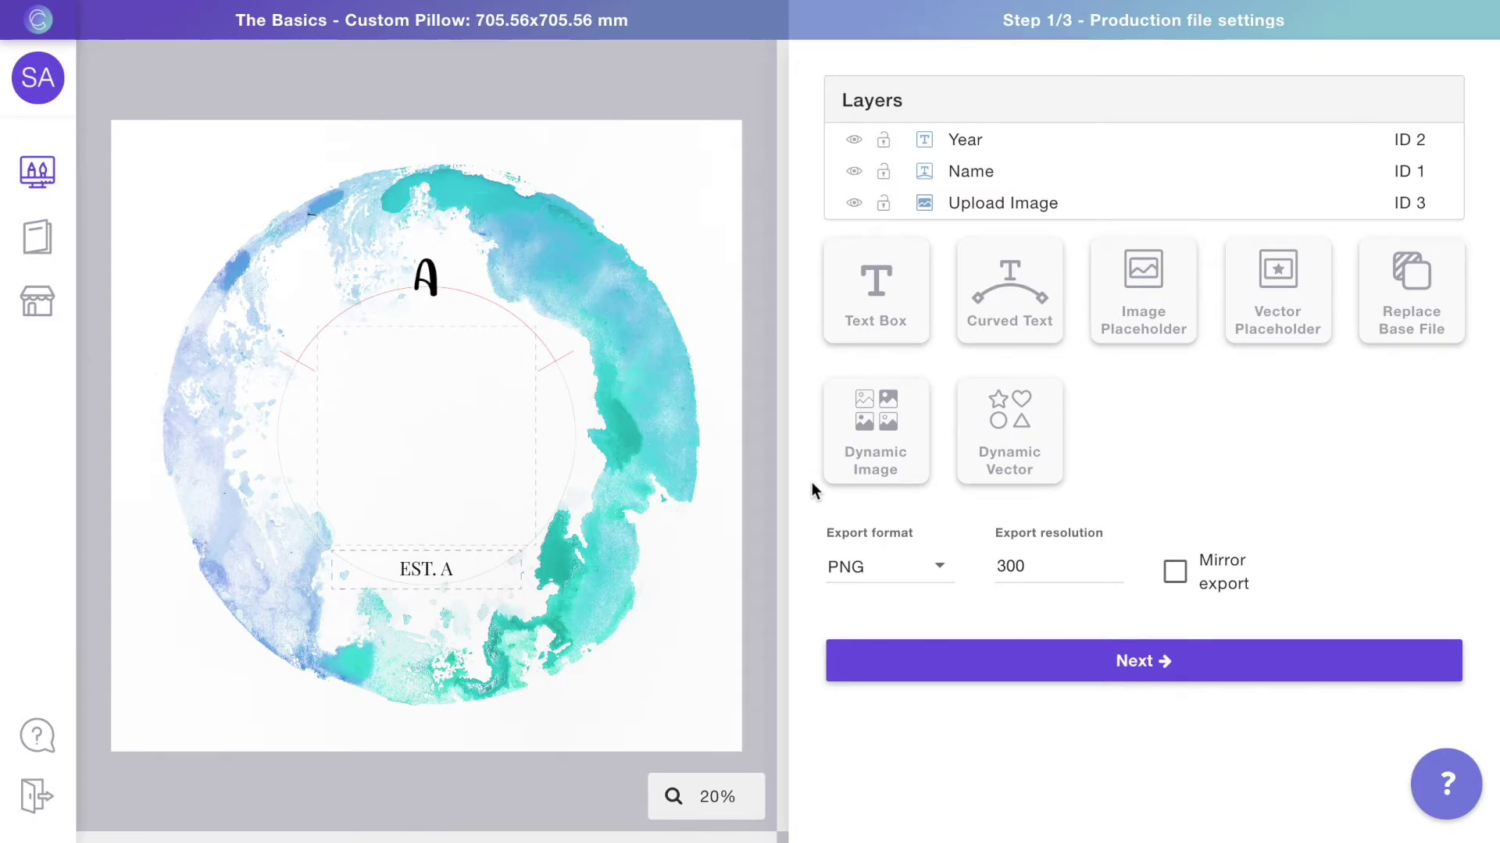
{"action": "left_click", "coordinate": [1052, 668]}
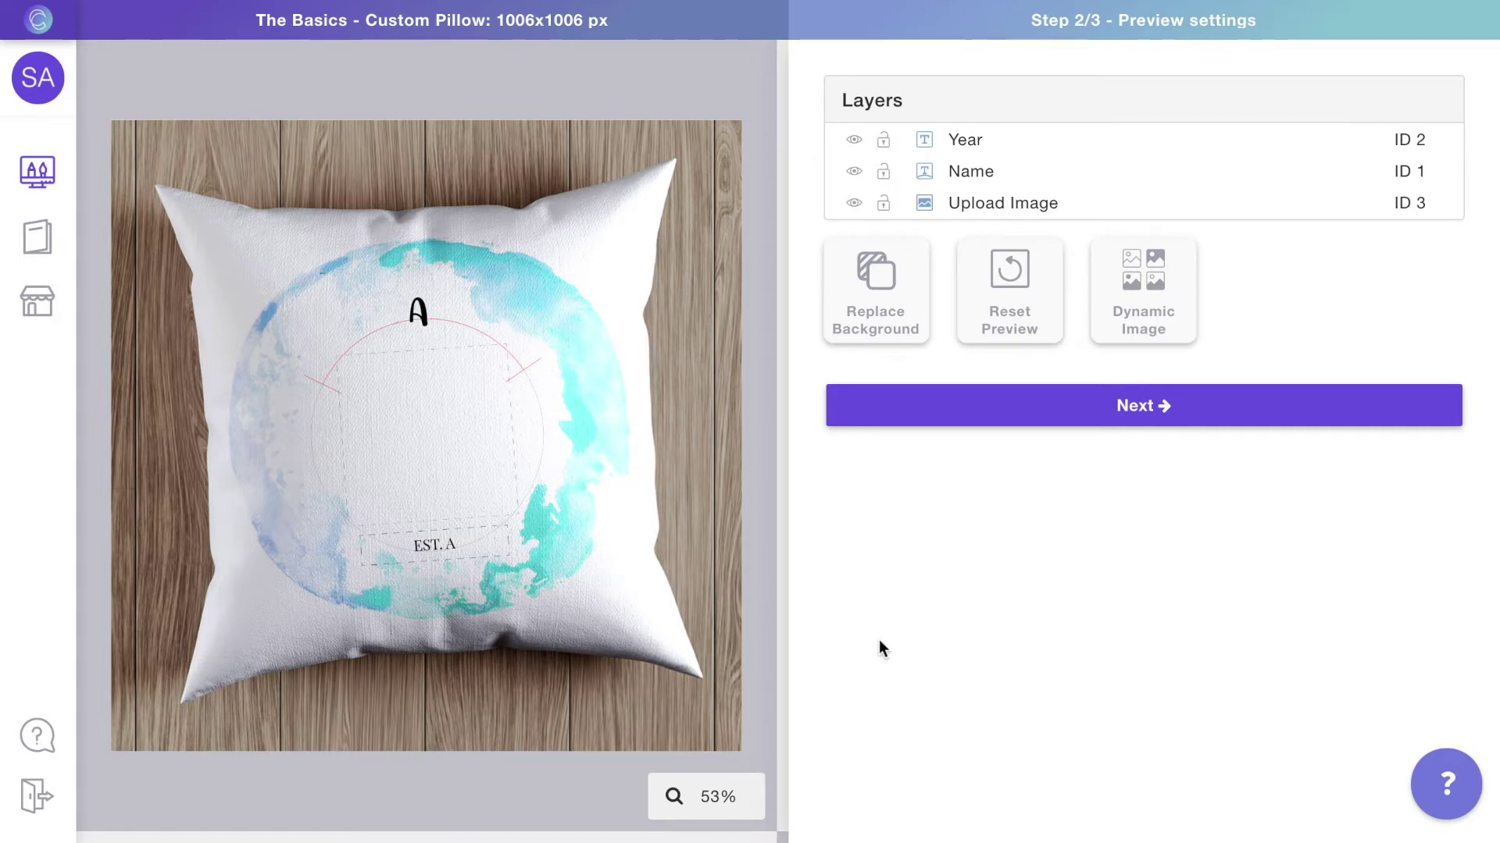
Rotate all three layers together on the pillow mockup and continue to Template Review.
{"action": "left_click_drag", "start_coordinate": [606, 648], "coordinate": [189, 214]}
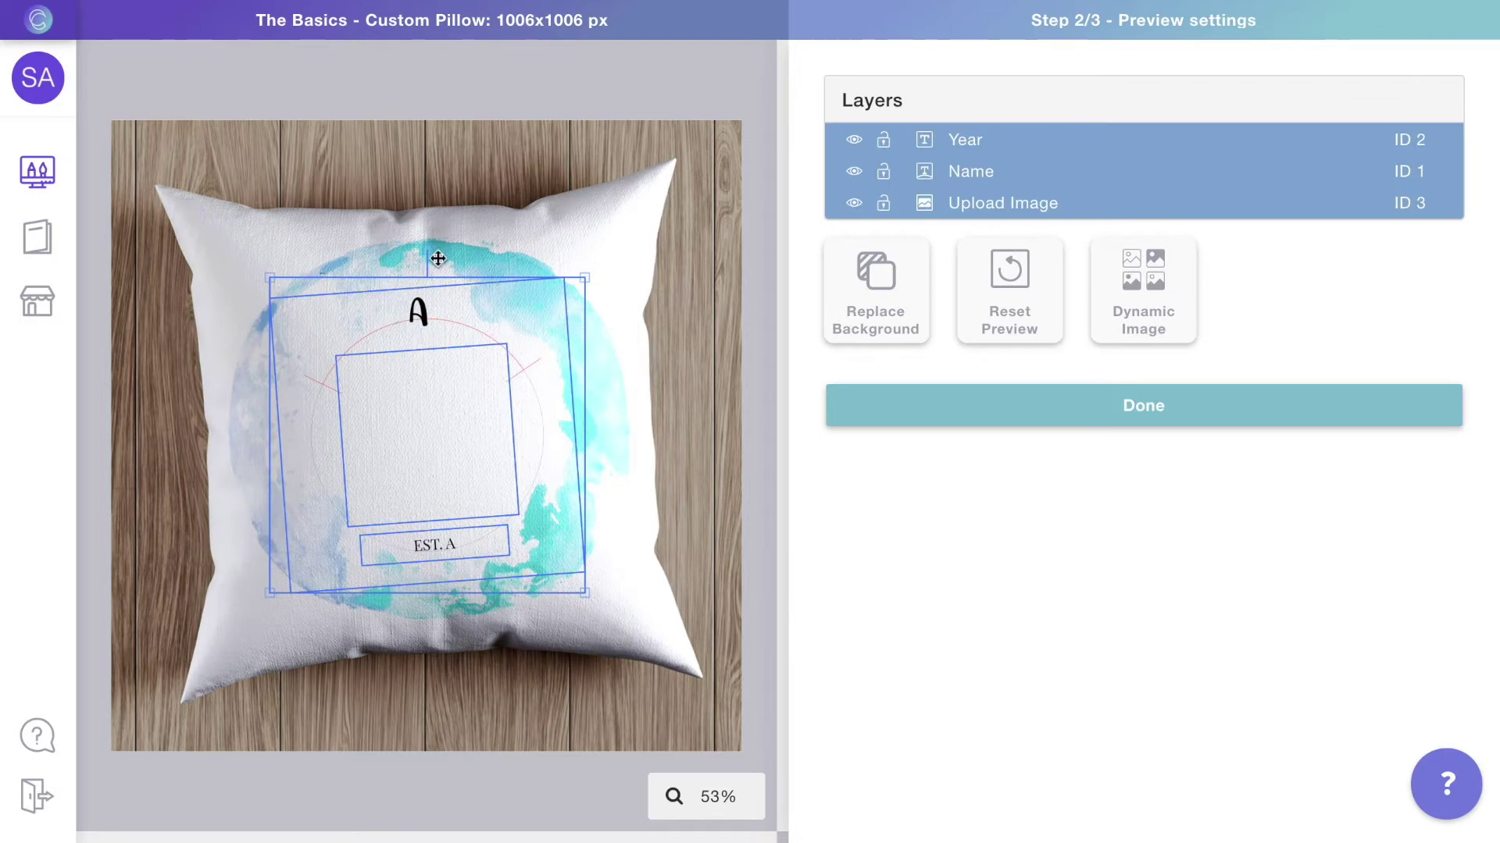
{"action": "mouse_move", "coordinate": [428, 246]}
{"action": "left_mouse_down"}
{"action": "mouse_move", "coordinate": [511, 281]}
{"action": "mouse_move", "coordinate": [427, 262]}
{"action": "left_mouse_up"}
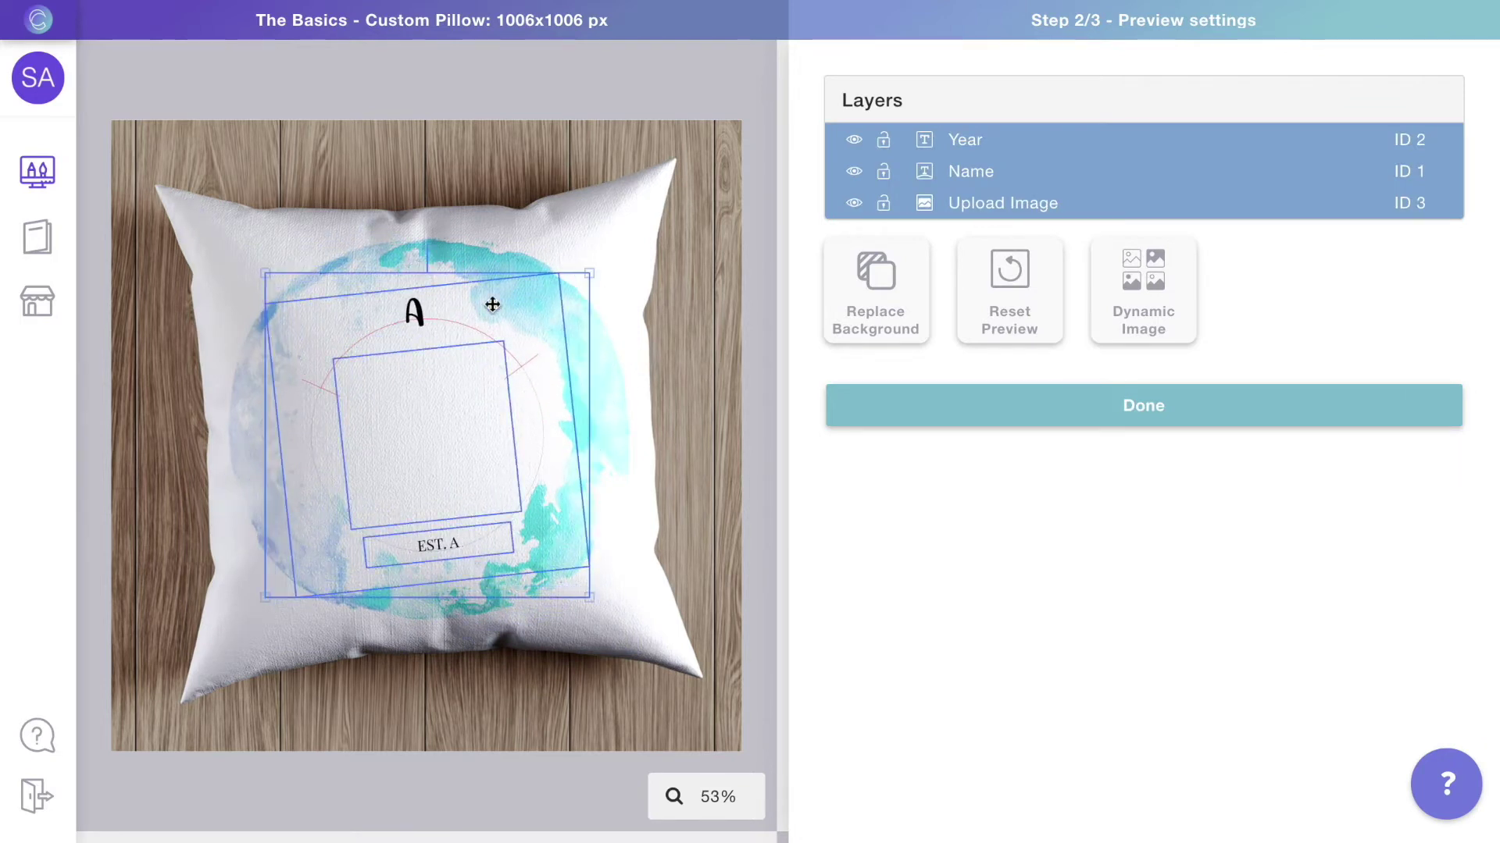
{"action": "left_click", "coordinate": [690, 424]}
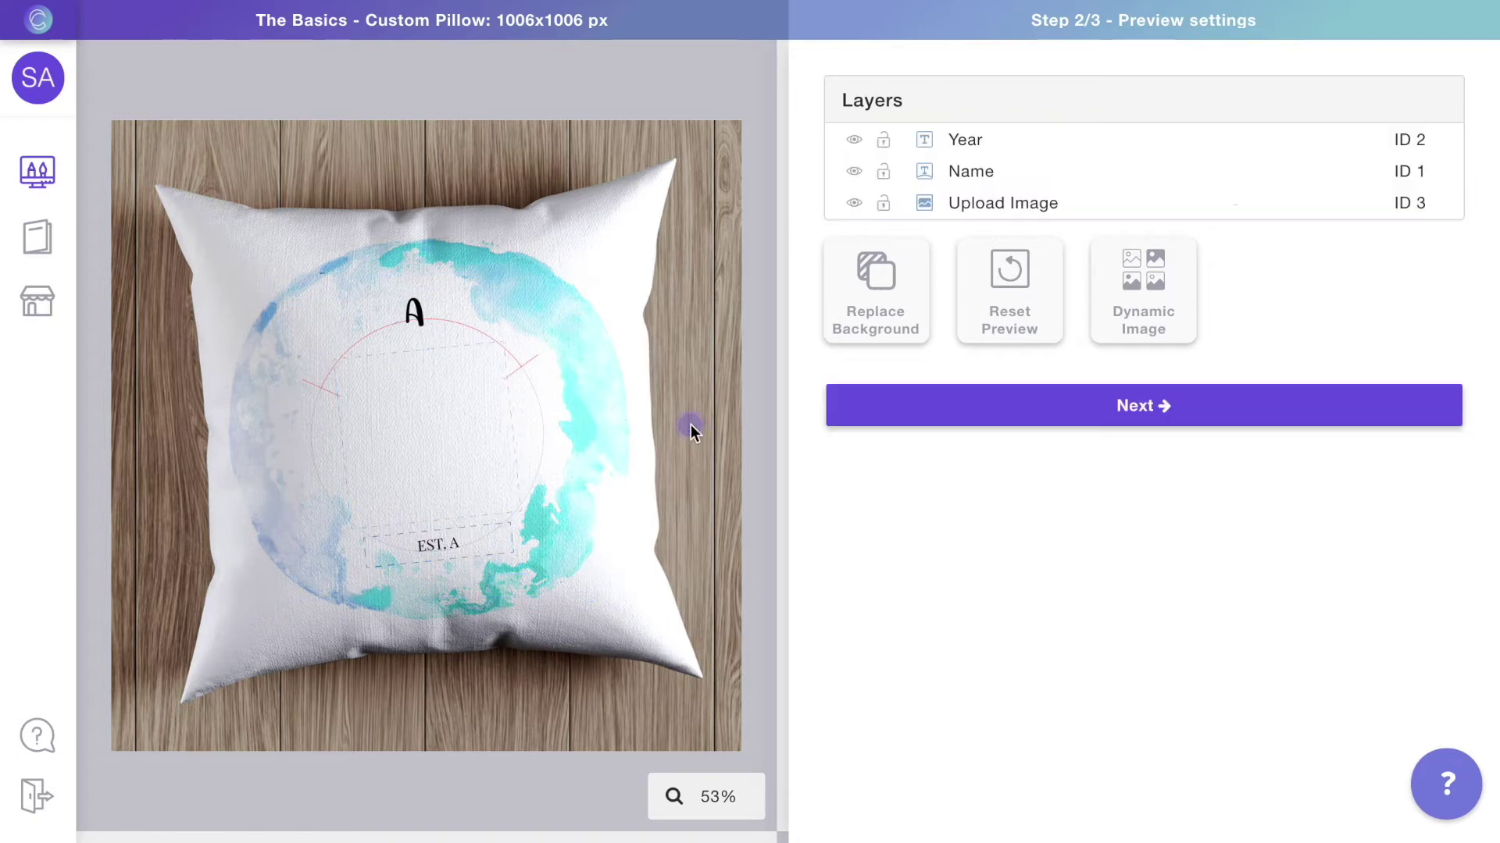
{"action": "left_click", "coordinate": [1072, 409]}
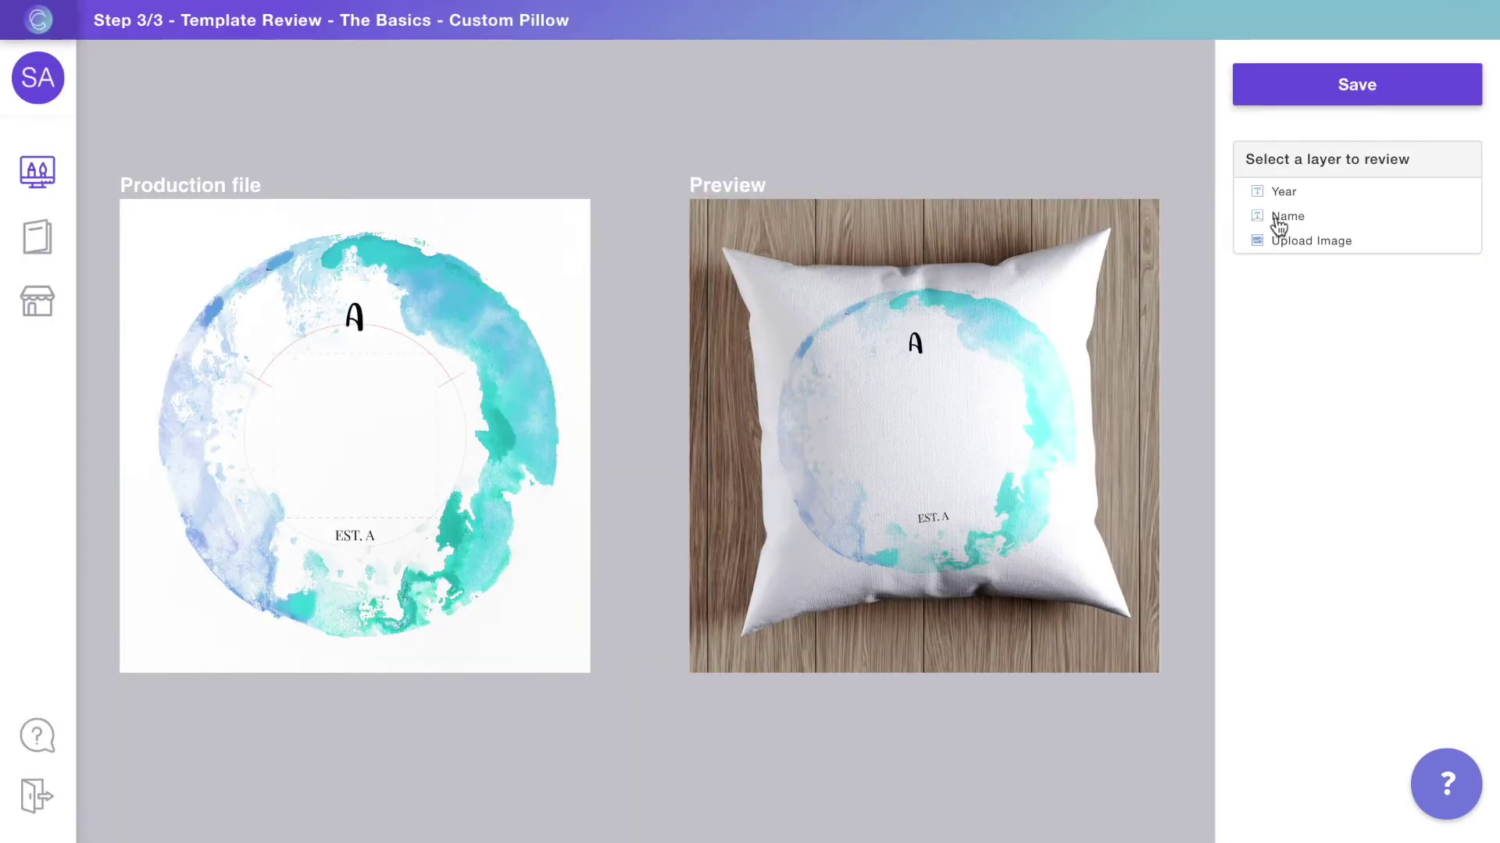
Try 'Timmy the cat' as the sample Name and load cat cool.jpeg into the image slot.
{"action": "left_click", "coordinate": [1281, 216]}
{"action": "left_click", "coordinate": [1278, 319]}
{"action": "type", "text": "Timmy the cat"}
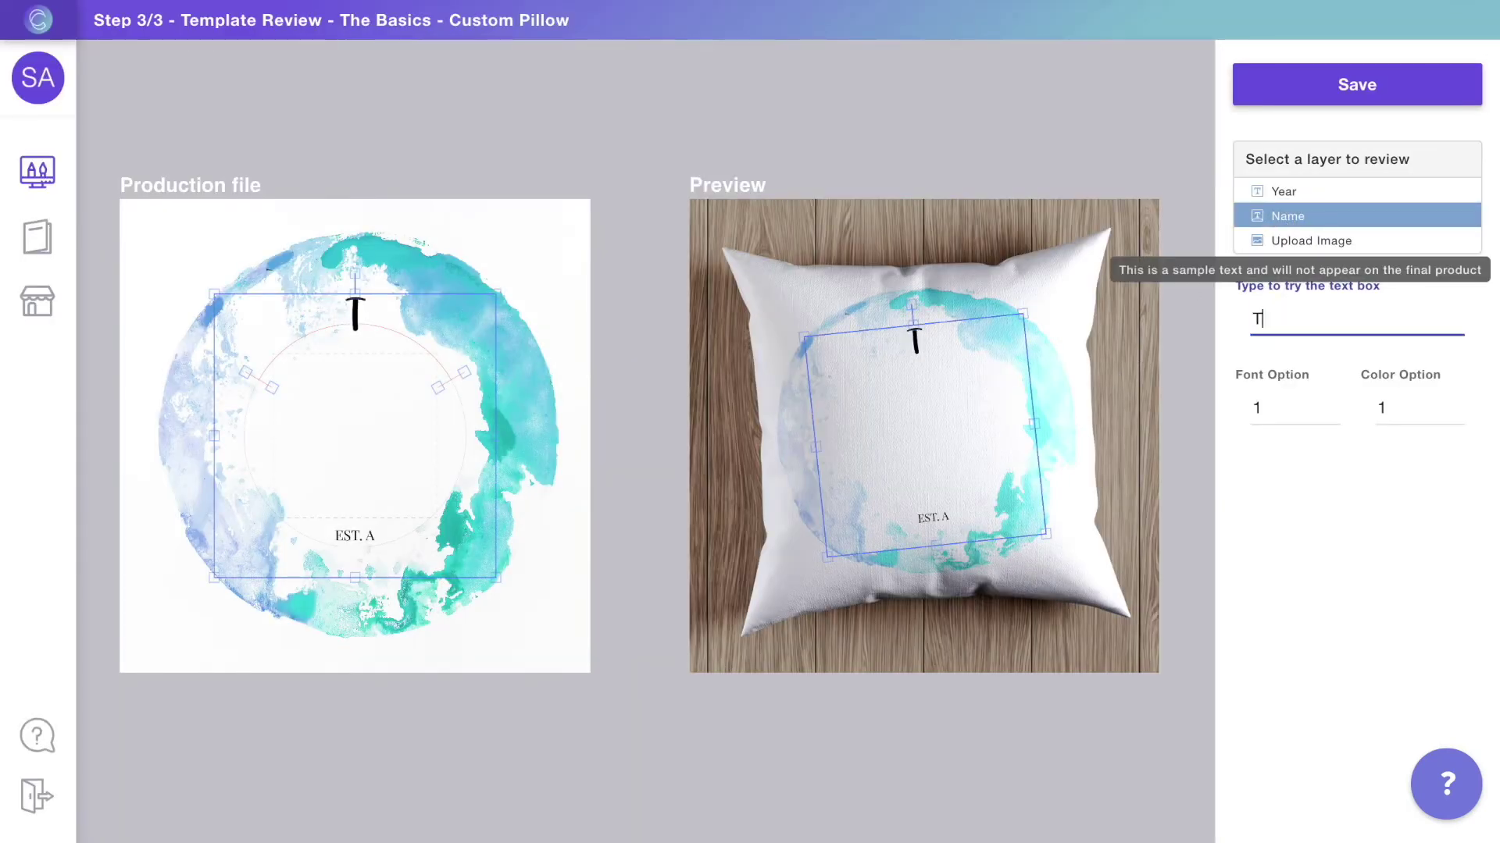
{"action": "left_click", "coordinate": [1300, 242]}
{"action": "left_click", "coordinate": [1317, 298]}
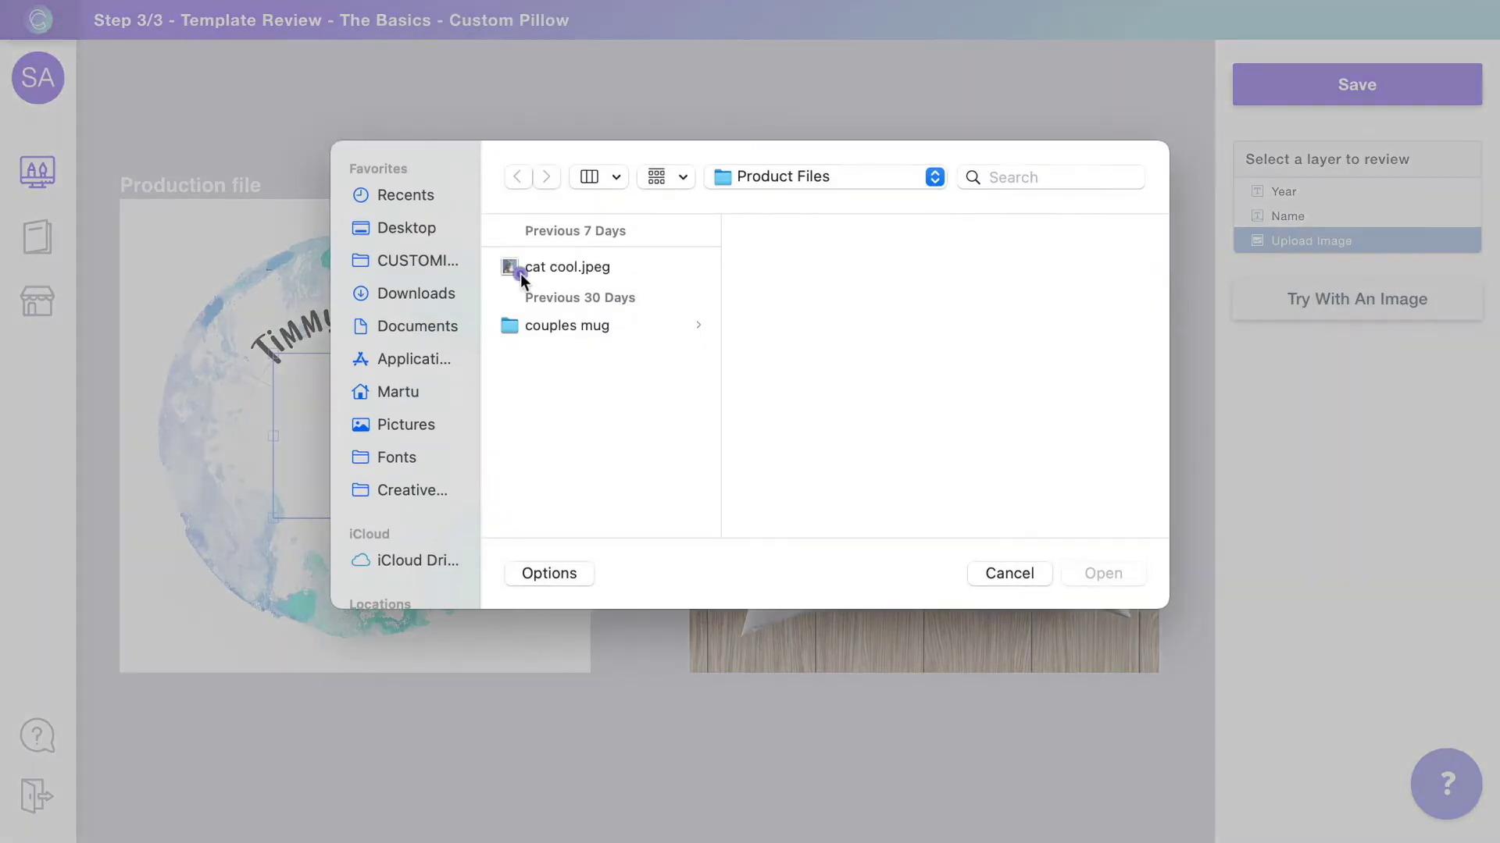
{"action": "left_click", "coordinate": [520, 273]}
{"action": "left_click", "coordinate": [1101, 575]}
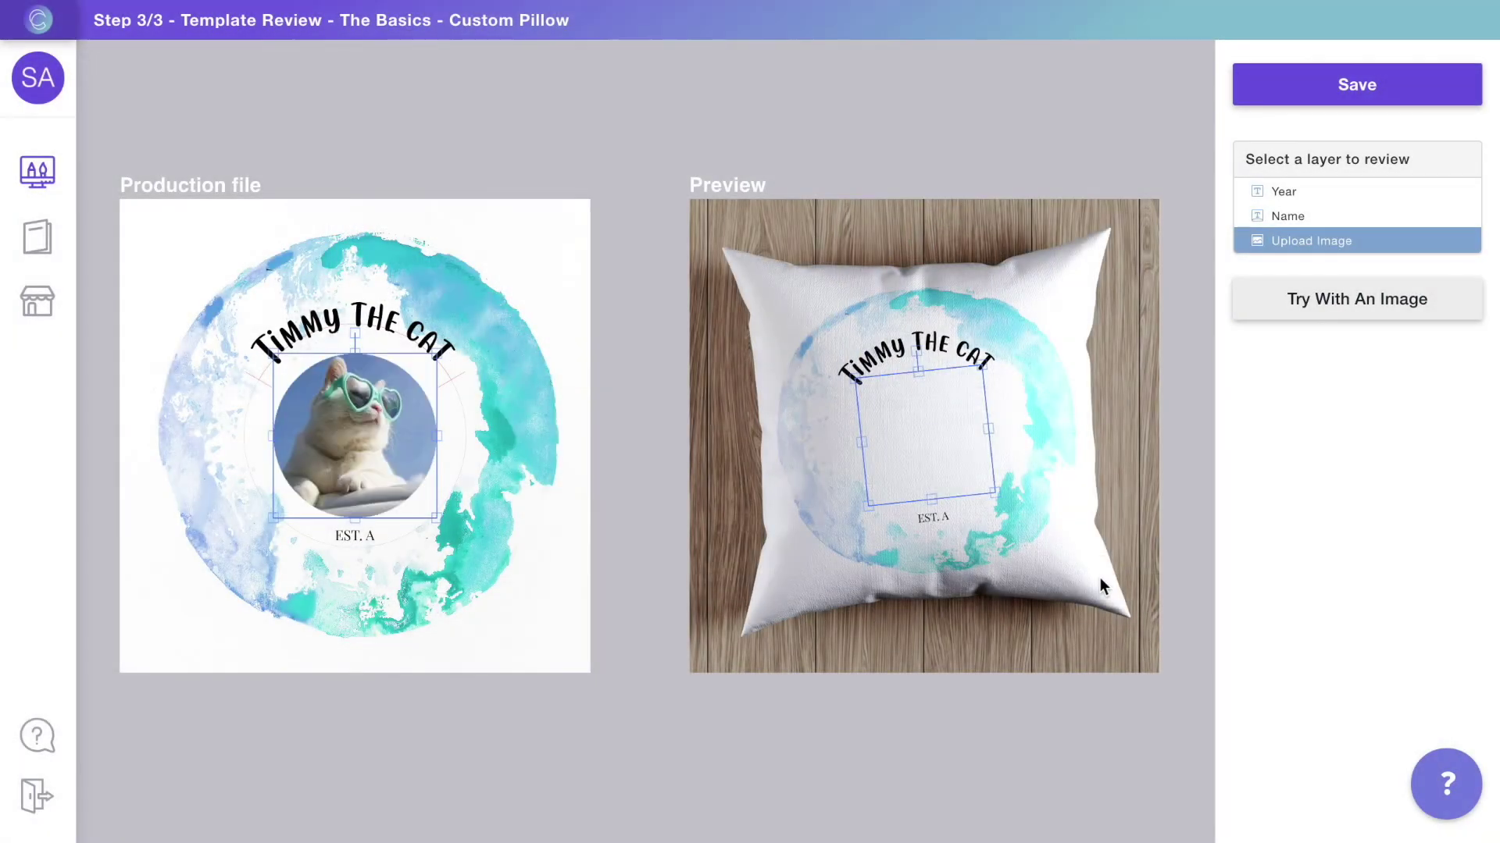
Set the sample Year to 2019 and save the pillow template.
{"action": "left_click", "coordinate": [1306, 192]}
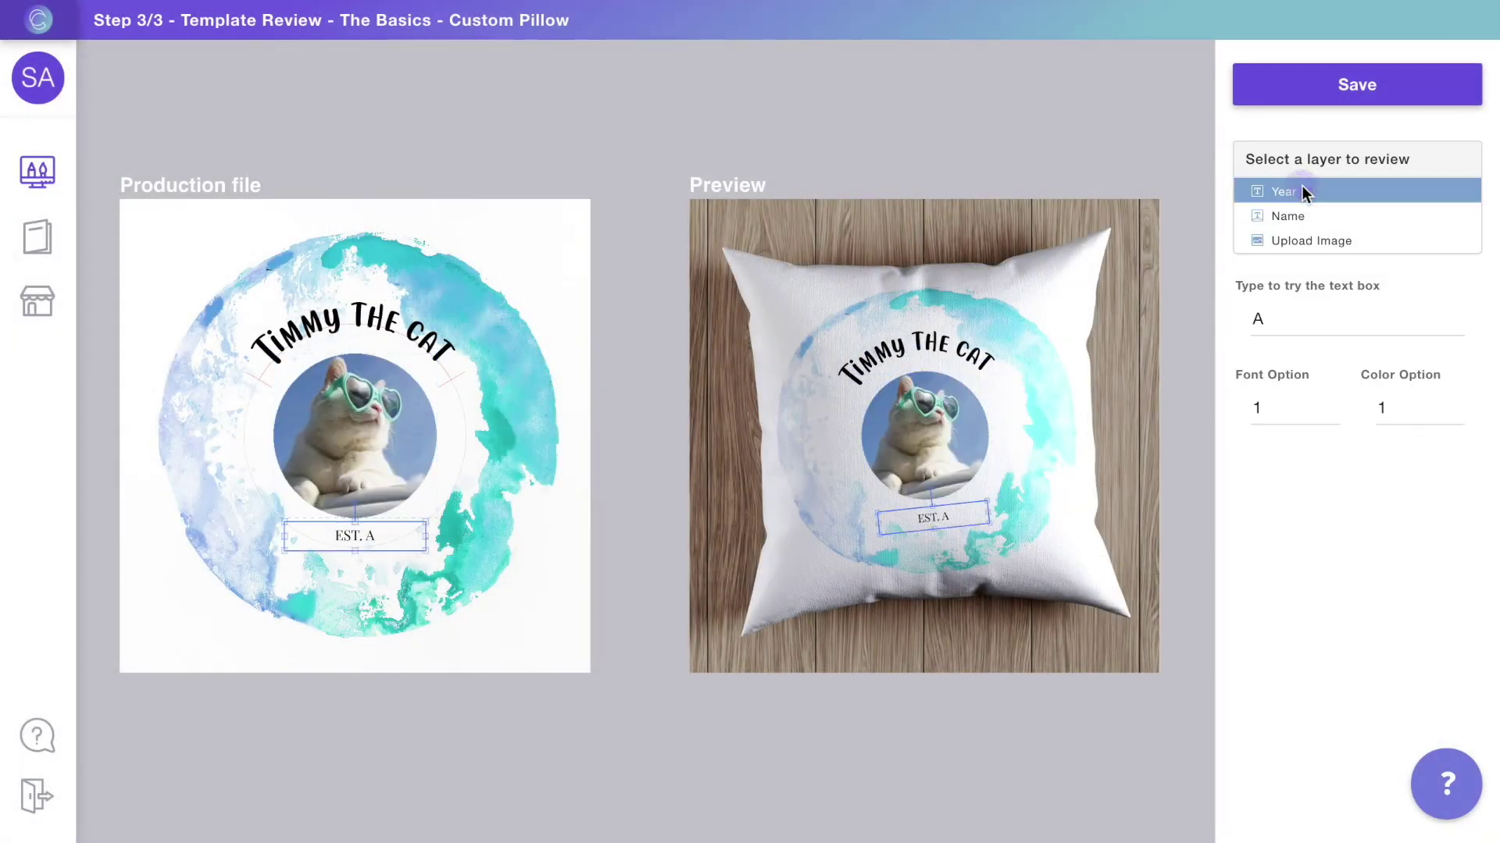
{"action": "double_click", "coordinate": [1301, 318]}
{"action": "type", "text": "2019"}
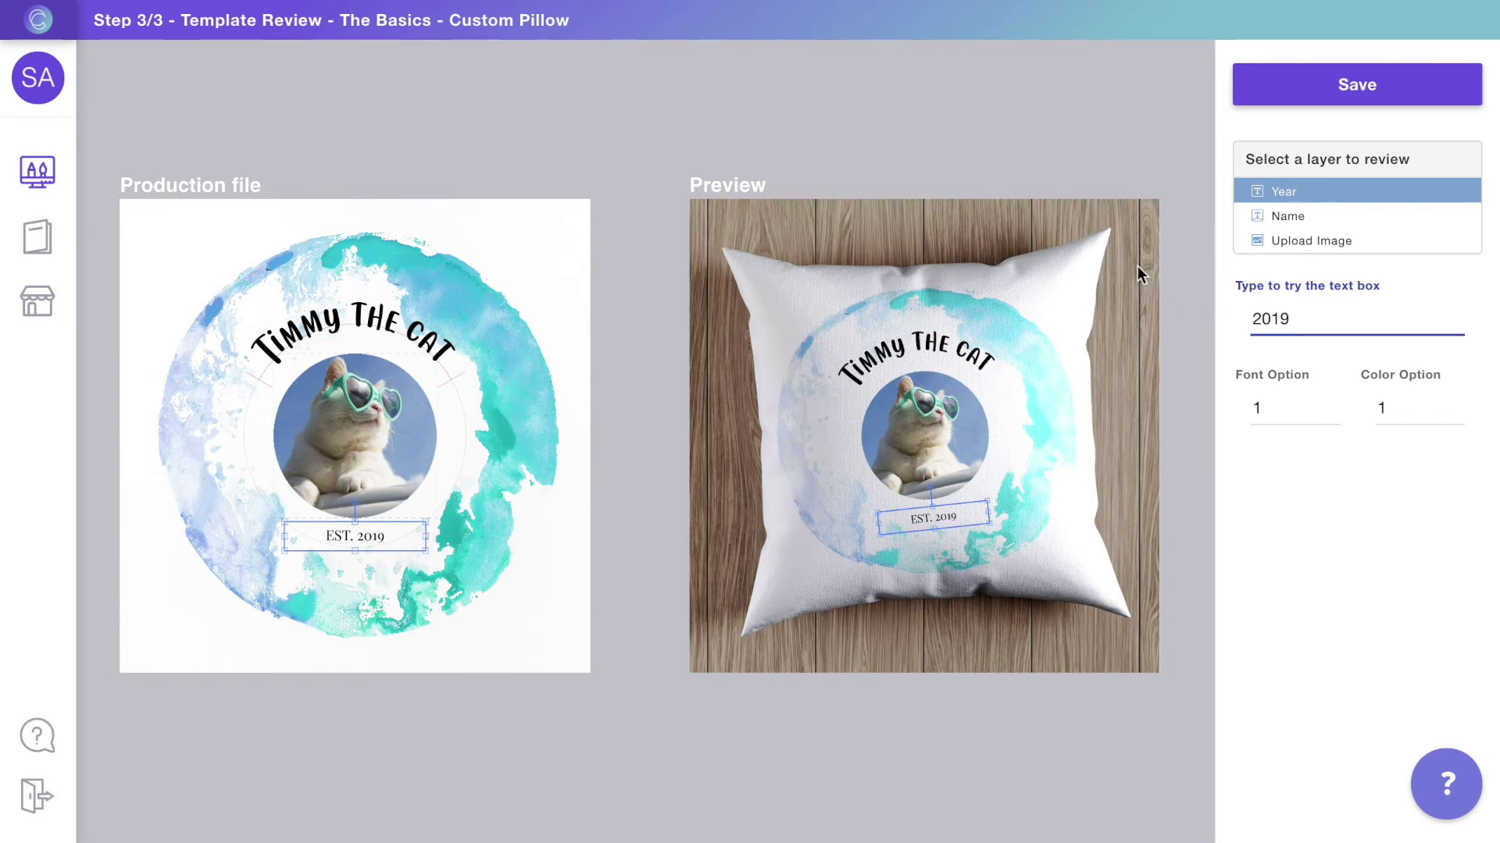
{"action": "left_click", "coordinate": [1137, 266]}
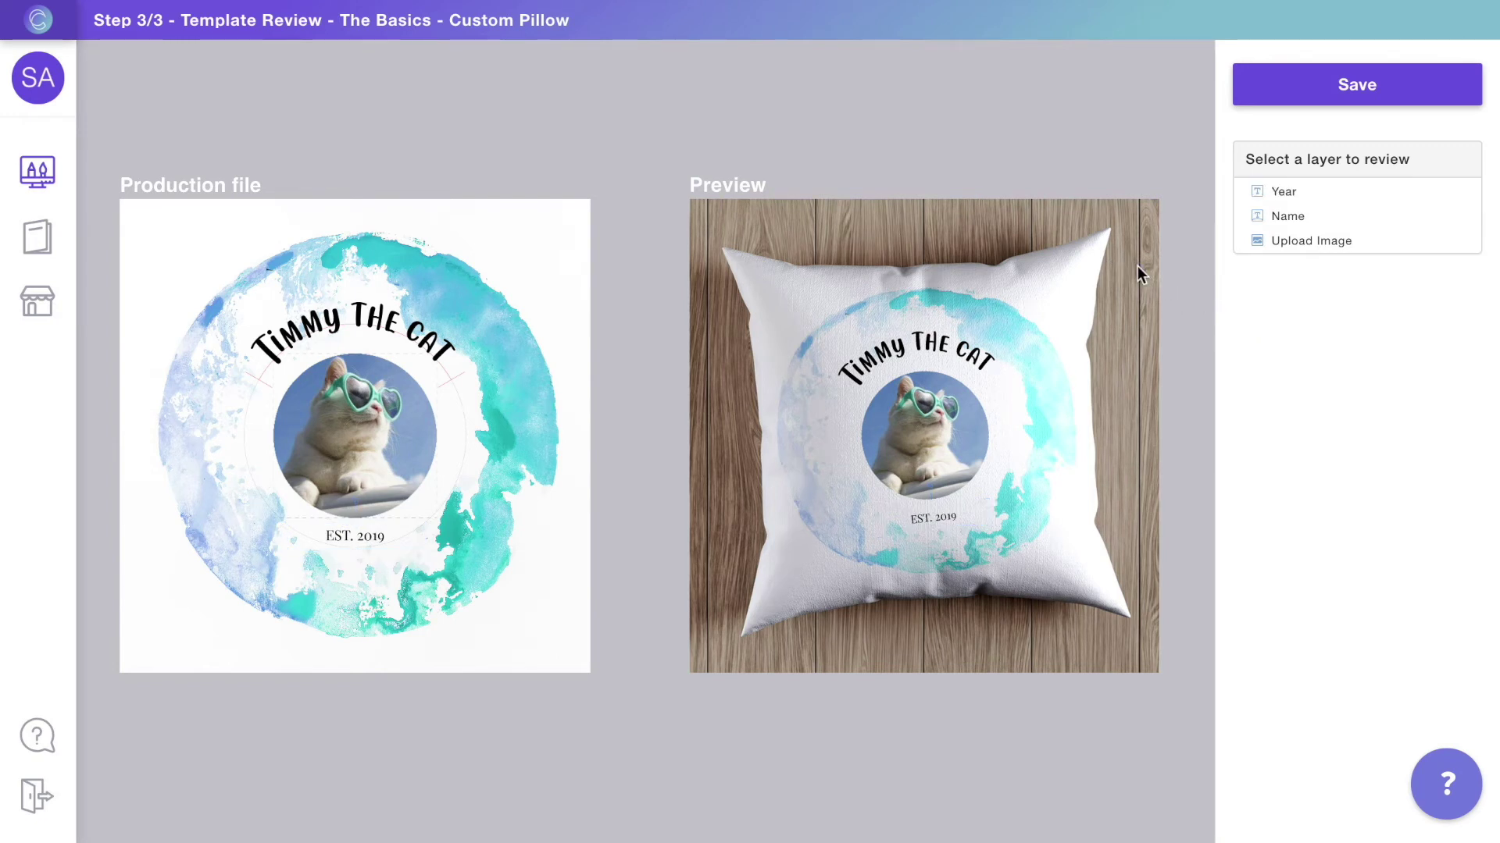
{"action": "left_click", "coordinate": [1349, 83]}
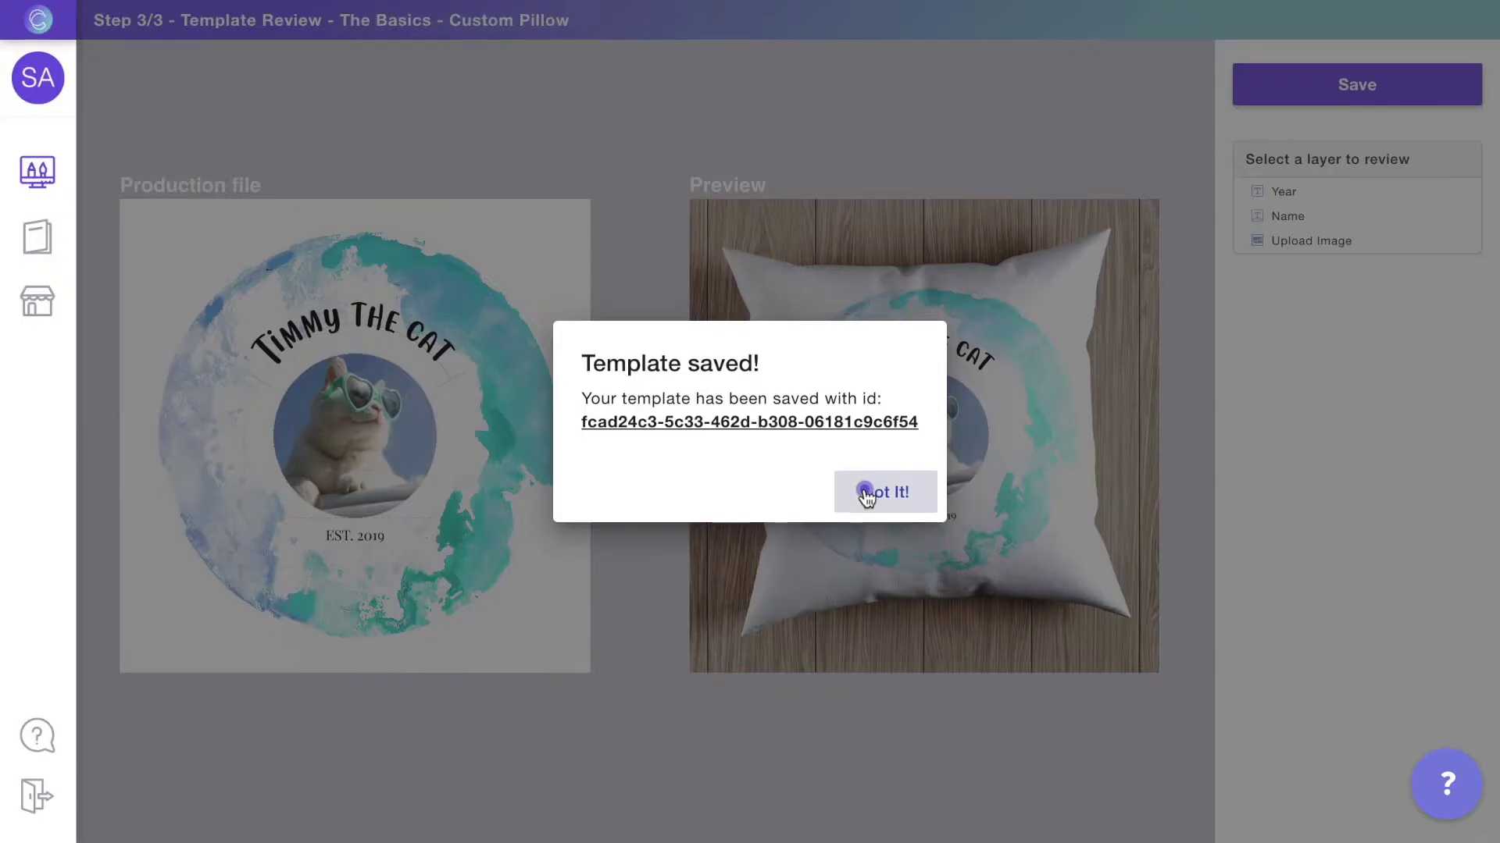
{"action": "left_click", "coordinate": [865, 490]}
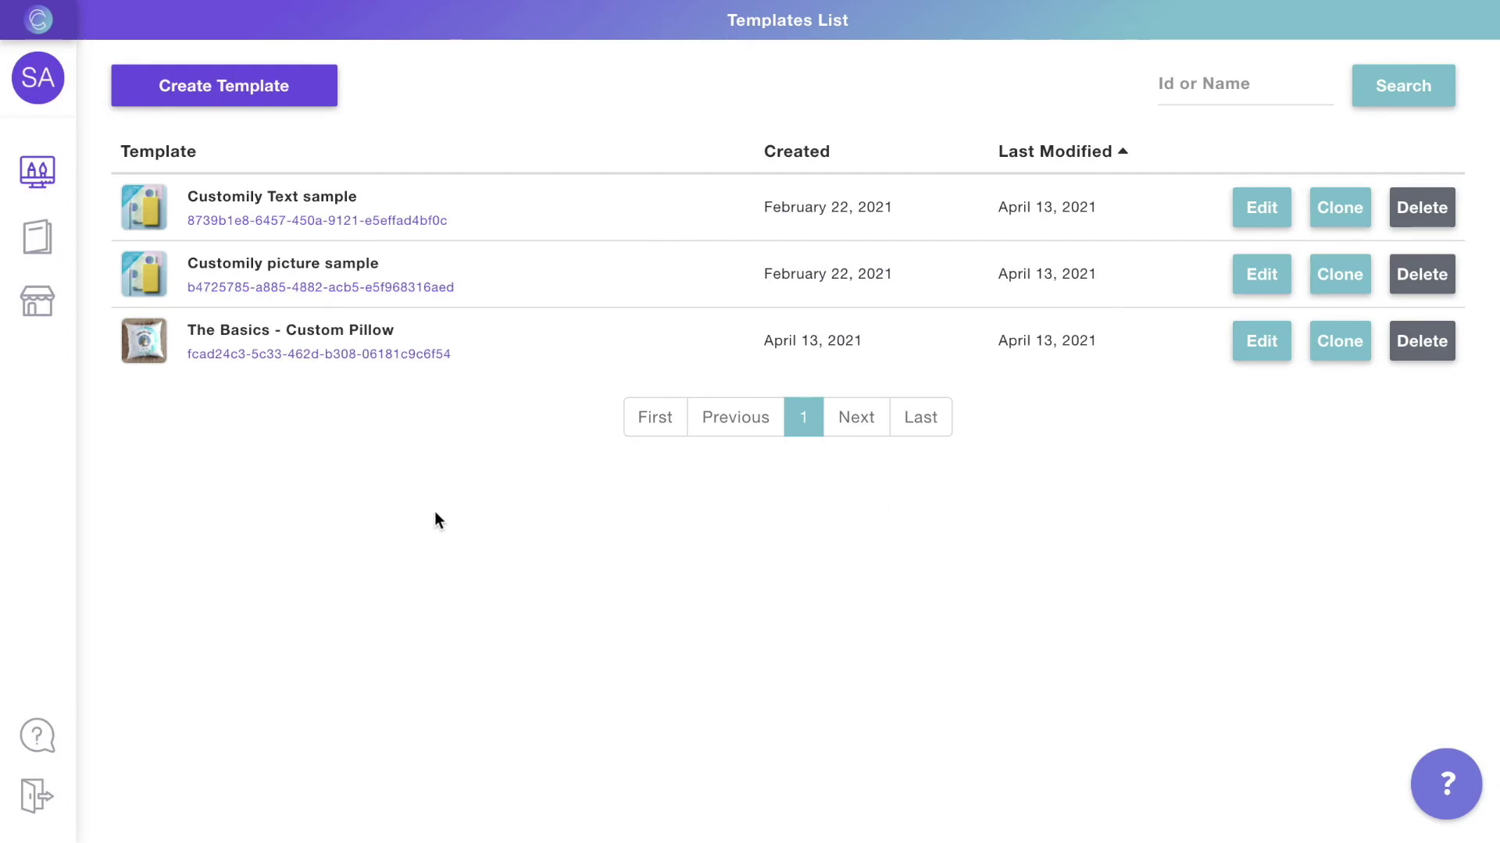
Browse the color, font and image libraries, viewing Pillow text colors and Pillow backrgounds, then open Store.
{"action": "left_click", "coordinate": [45, 244]}
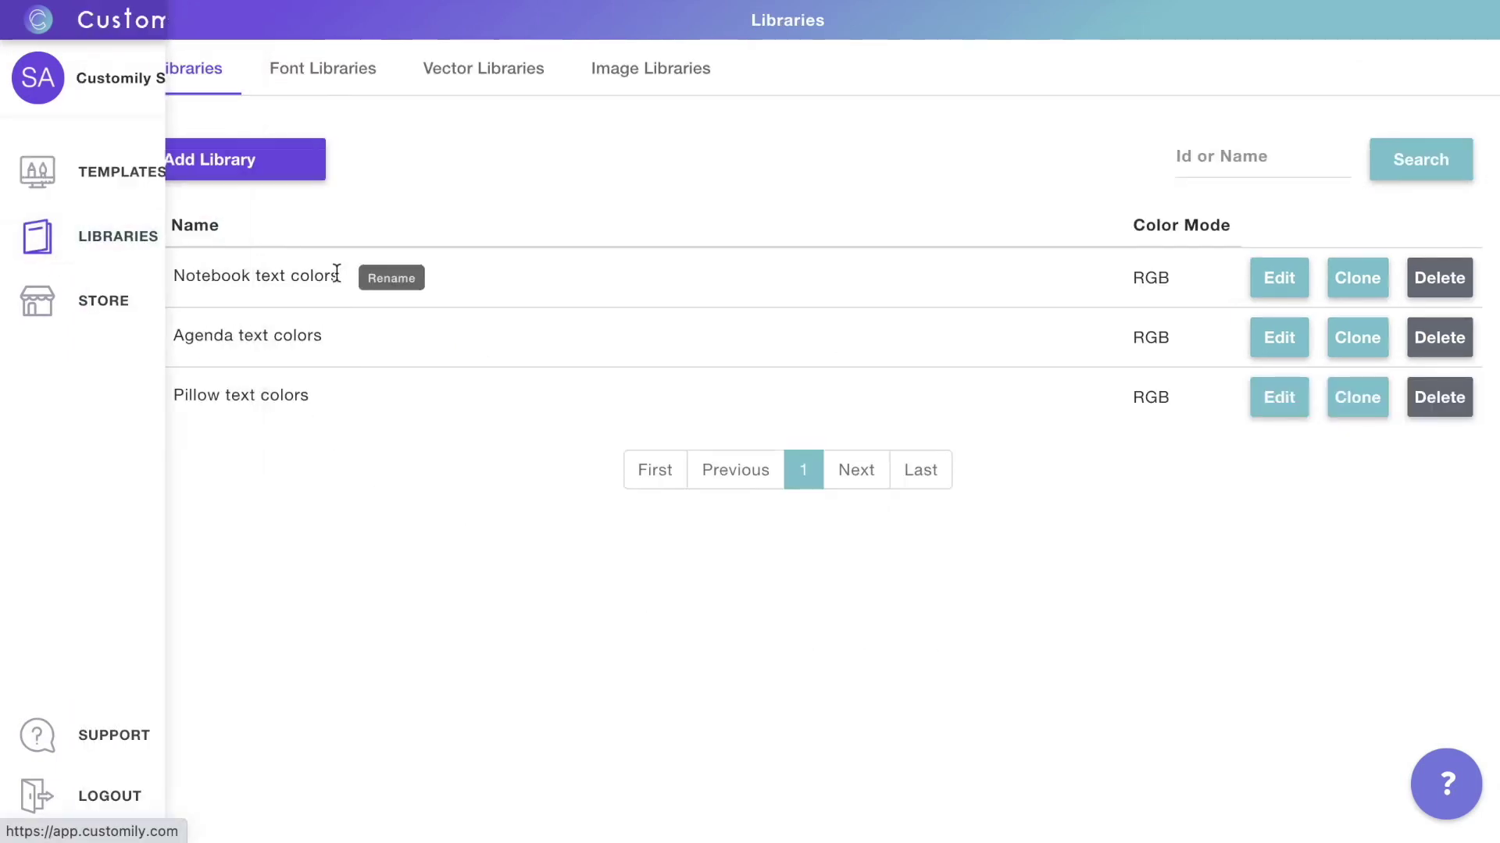
{"action": "left_click", "coordinate": [1282, 405]}
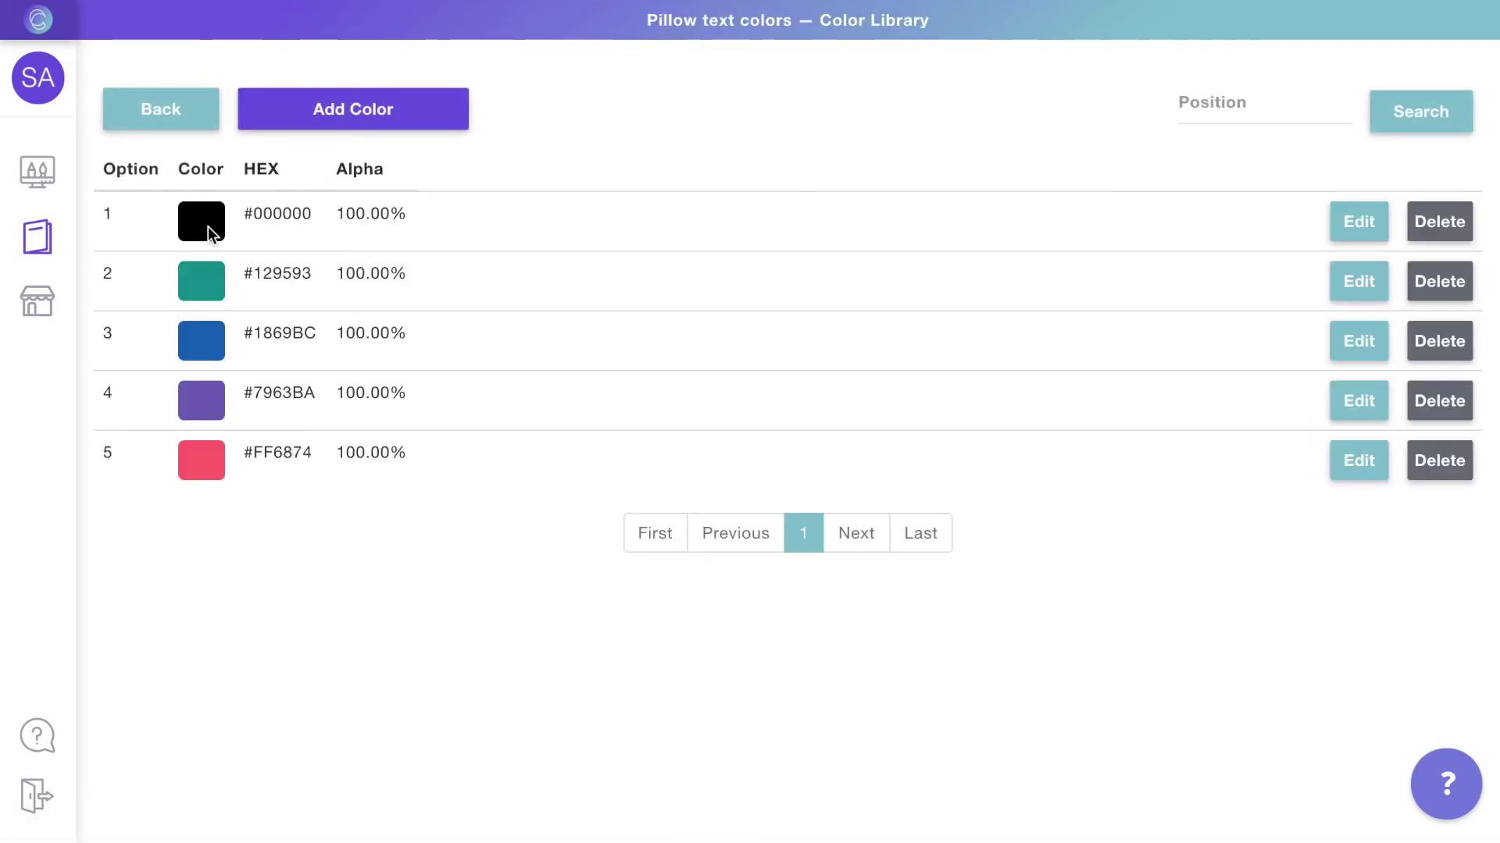
{"action": "left_click", "coordinate": [175, 122]}
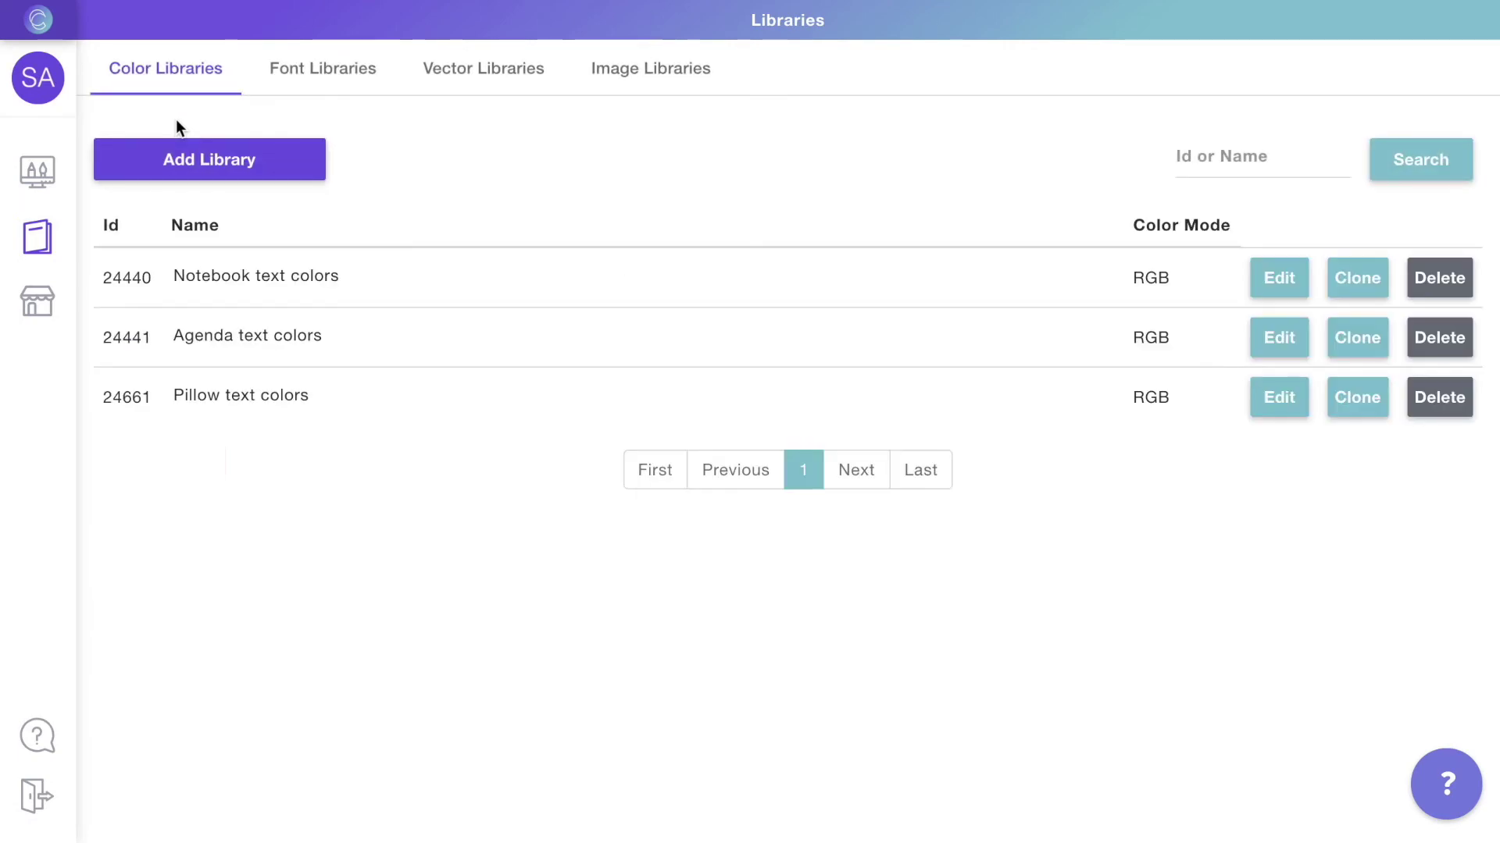
{"action": "left_click", "coordinate": [305, 68]}
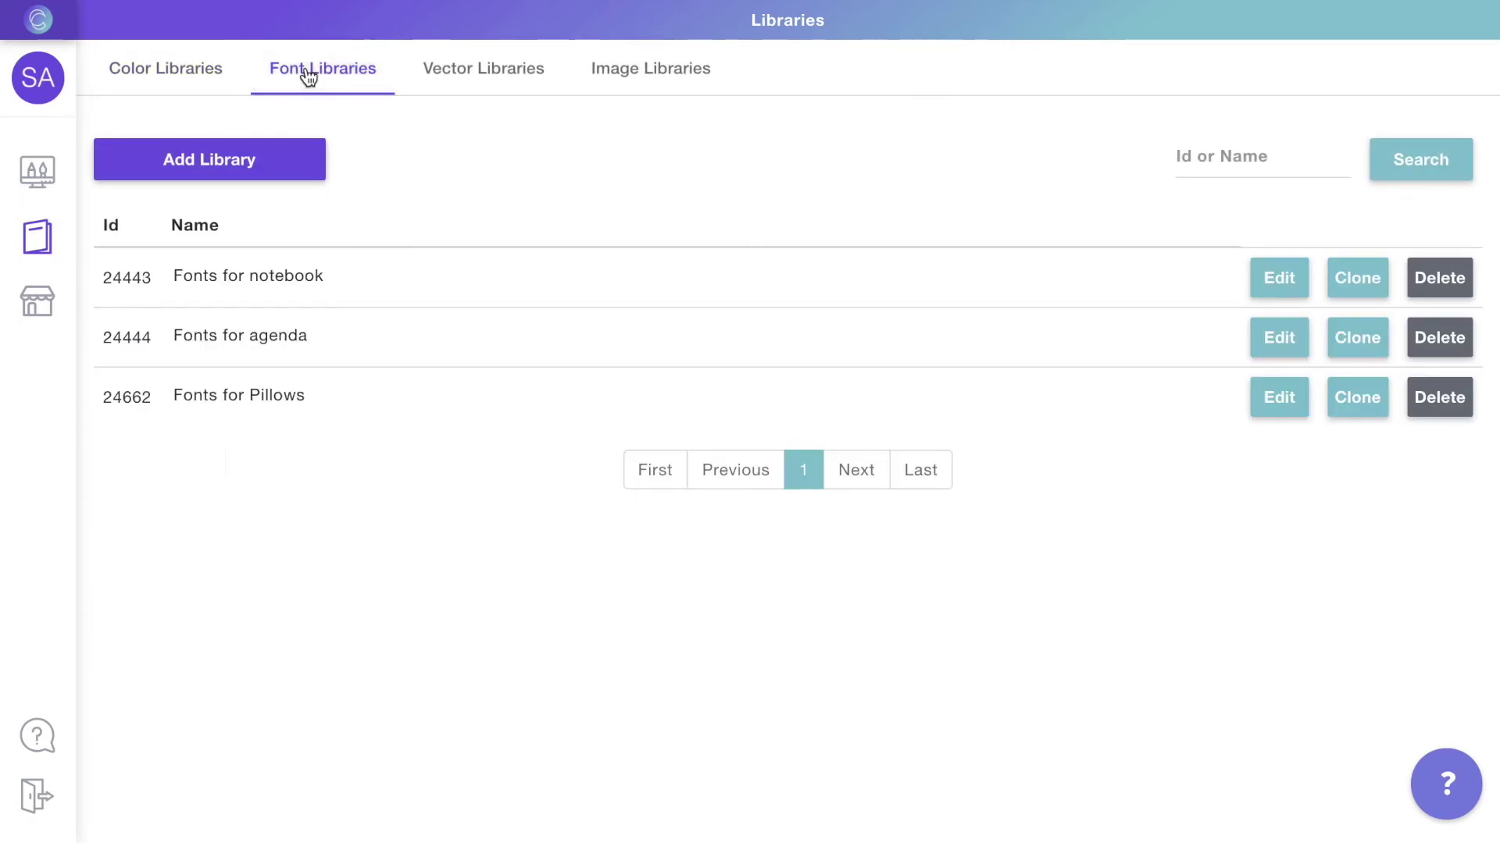
{"action": "left_click", "coordinate": [628, 70]}
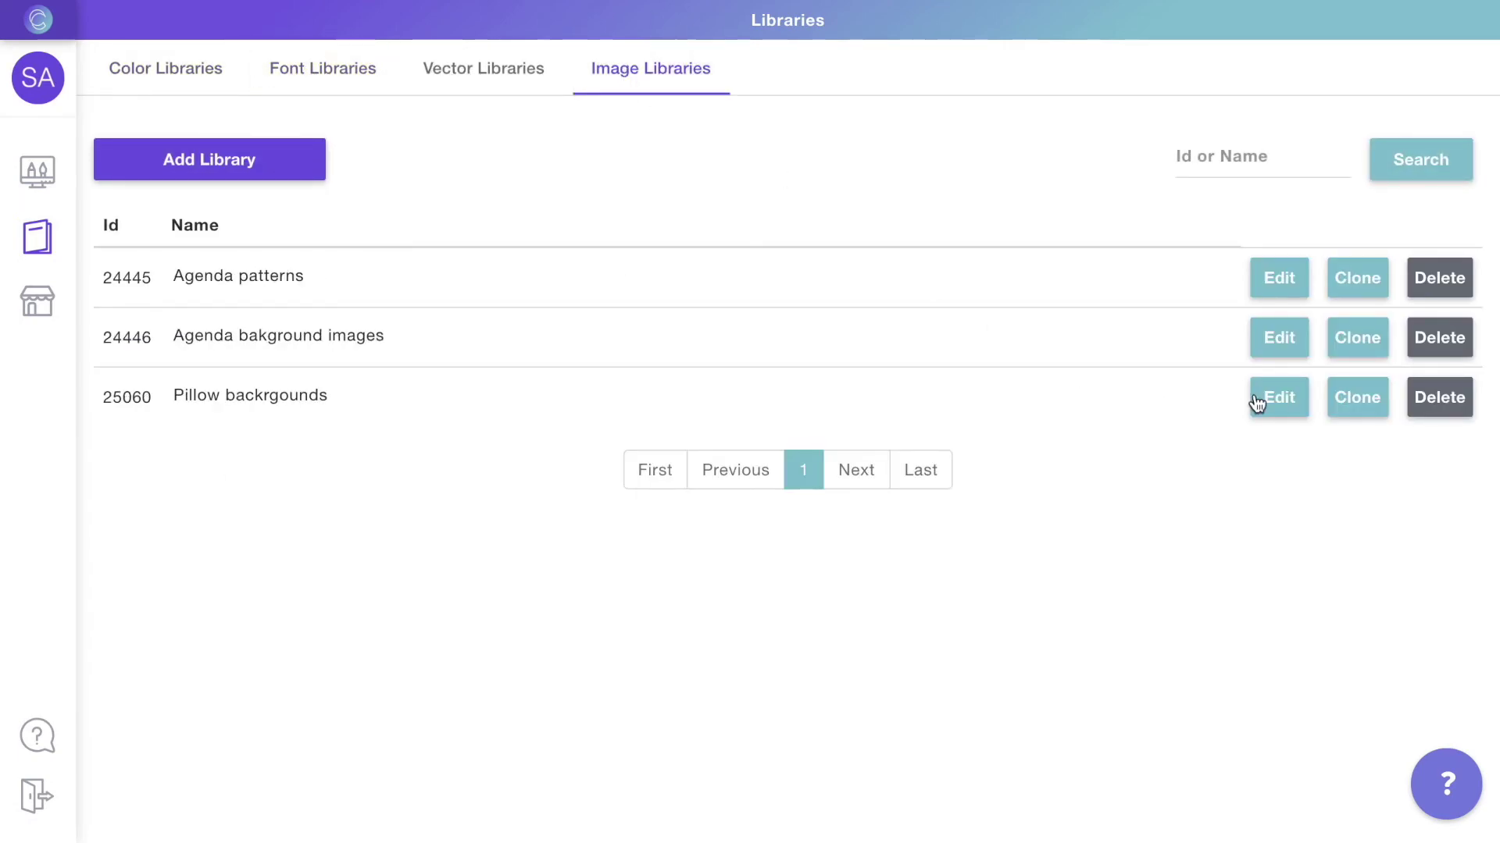
{"action": "left_click", "coordinate": [1291, 397]}
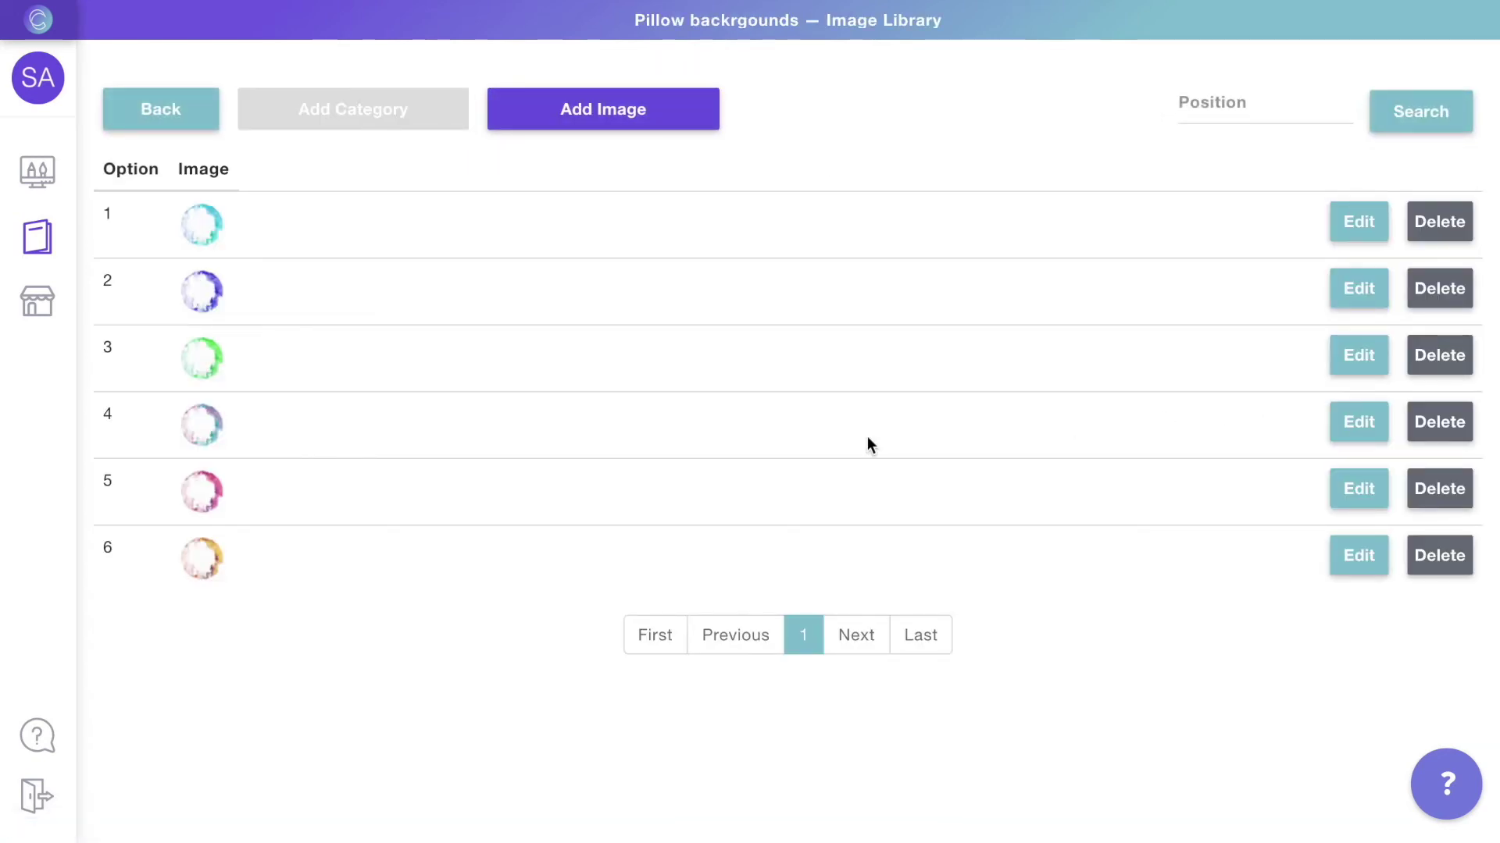
{"action": "left_click", "coordinate": [31, 306]}
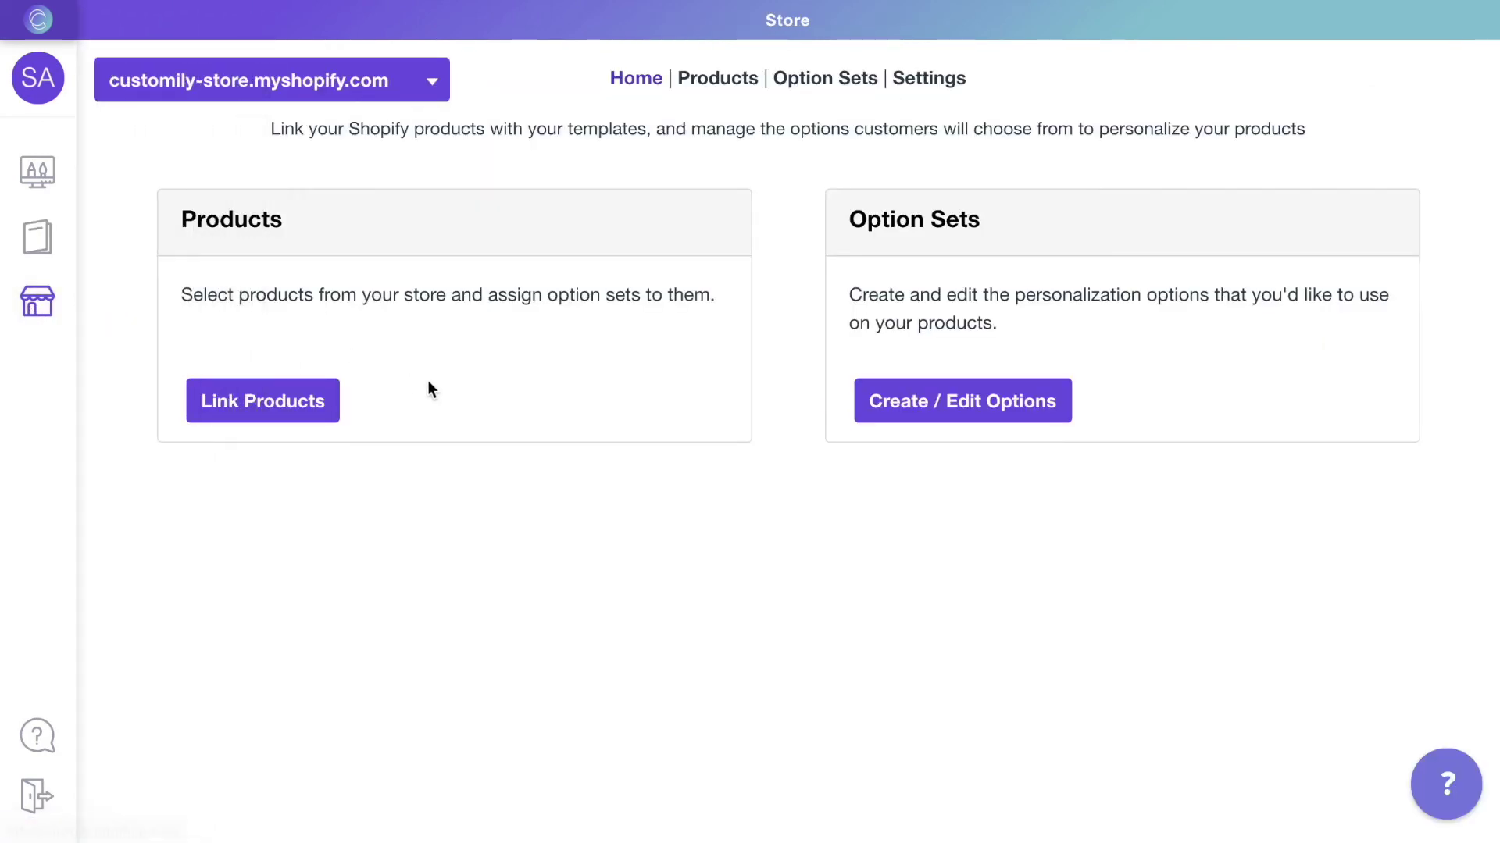
Open the linked Watercolor Cushion product and view its live store page.
{"action": "left_click", "coordinate": [311, 407]}
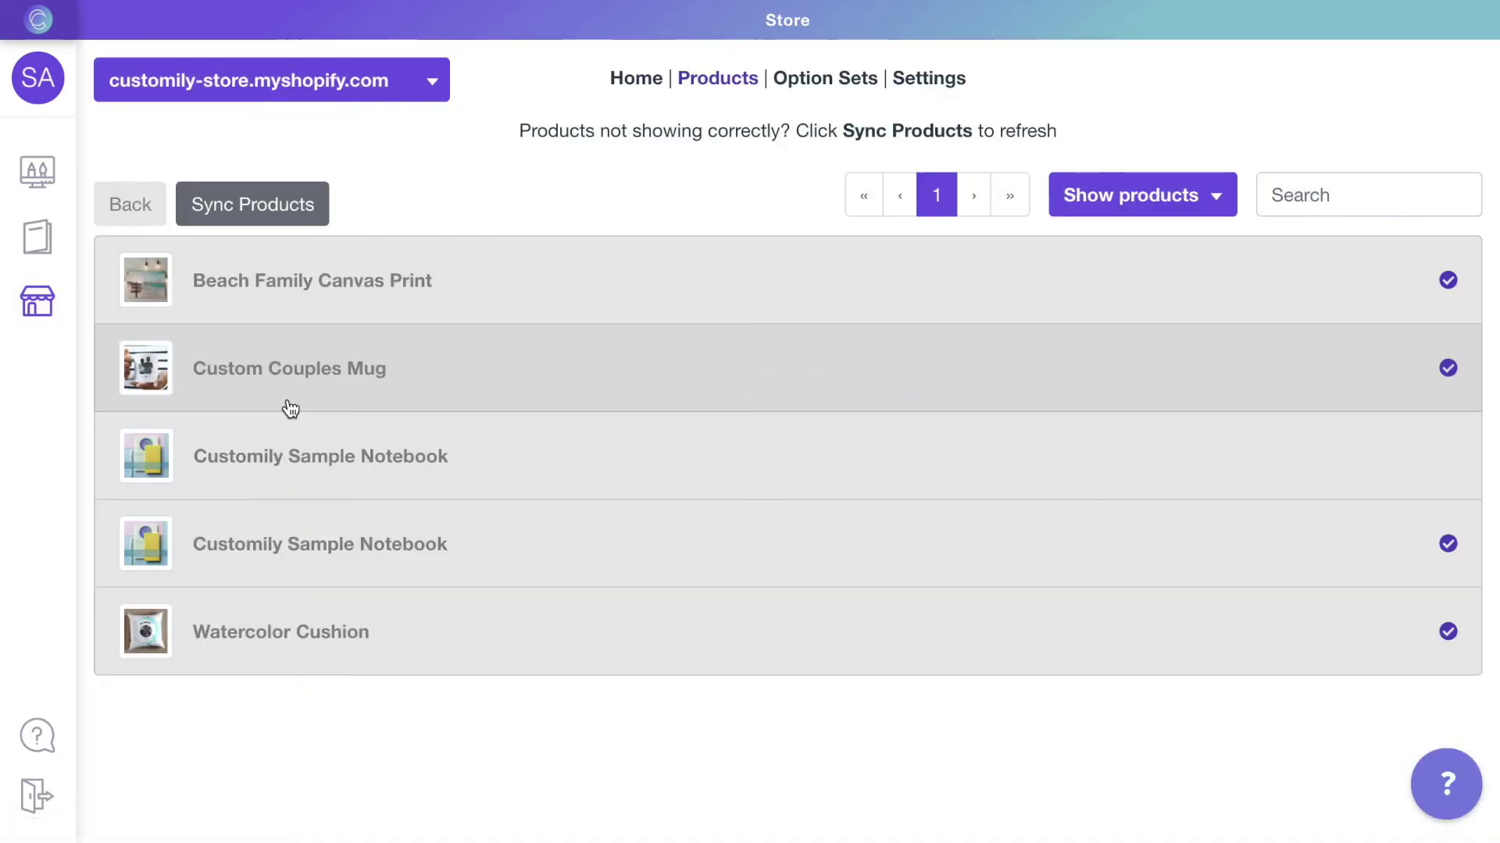
{"action": "left_click", "coordinate": [325, 631]}
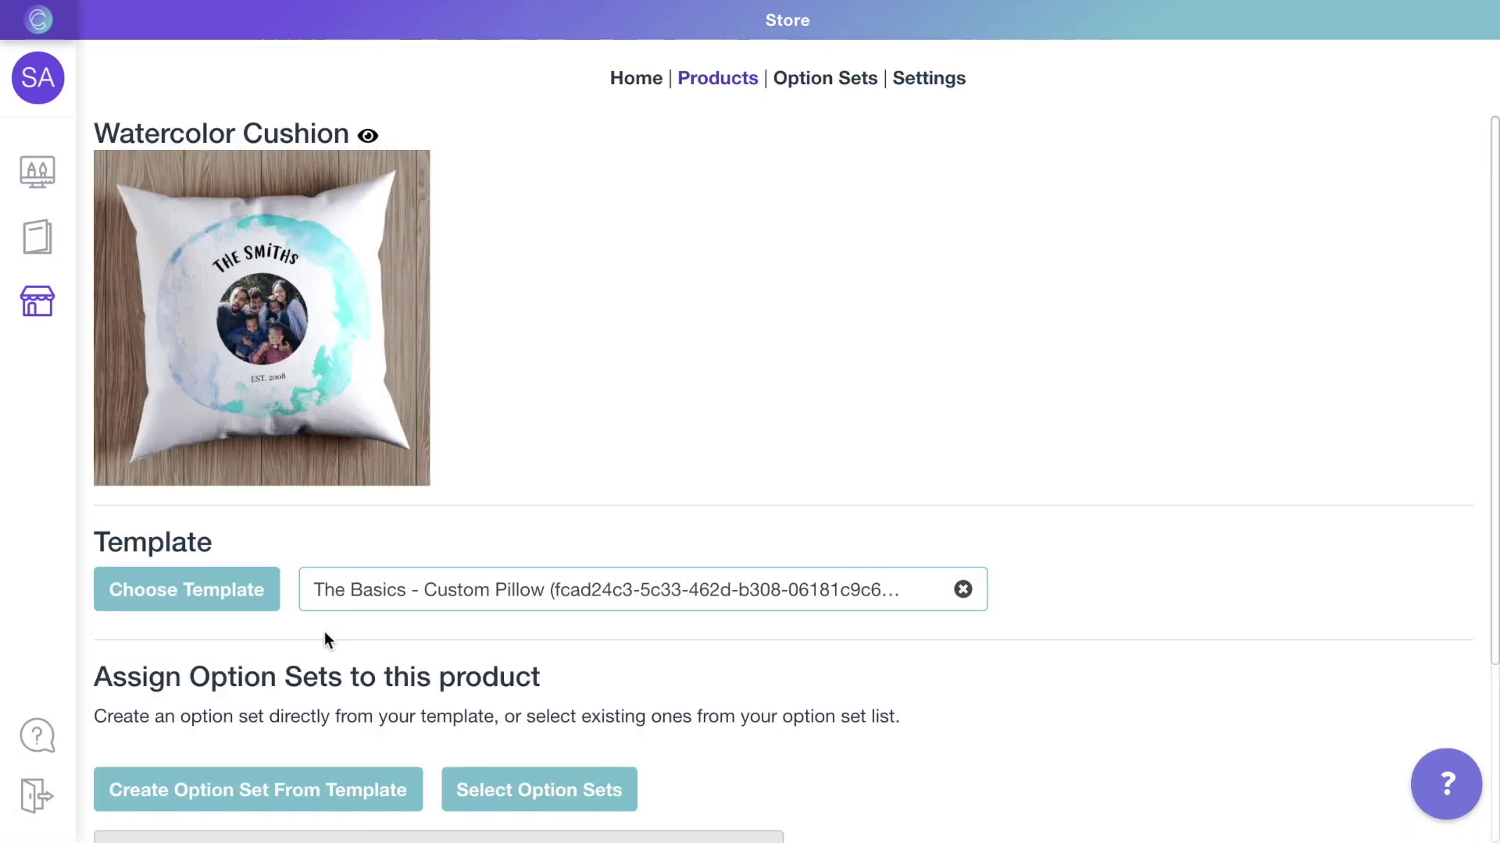
{"action": "left_click", "coordinate": [367, 136]}
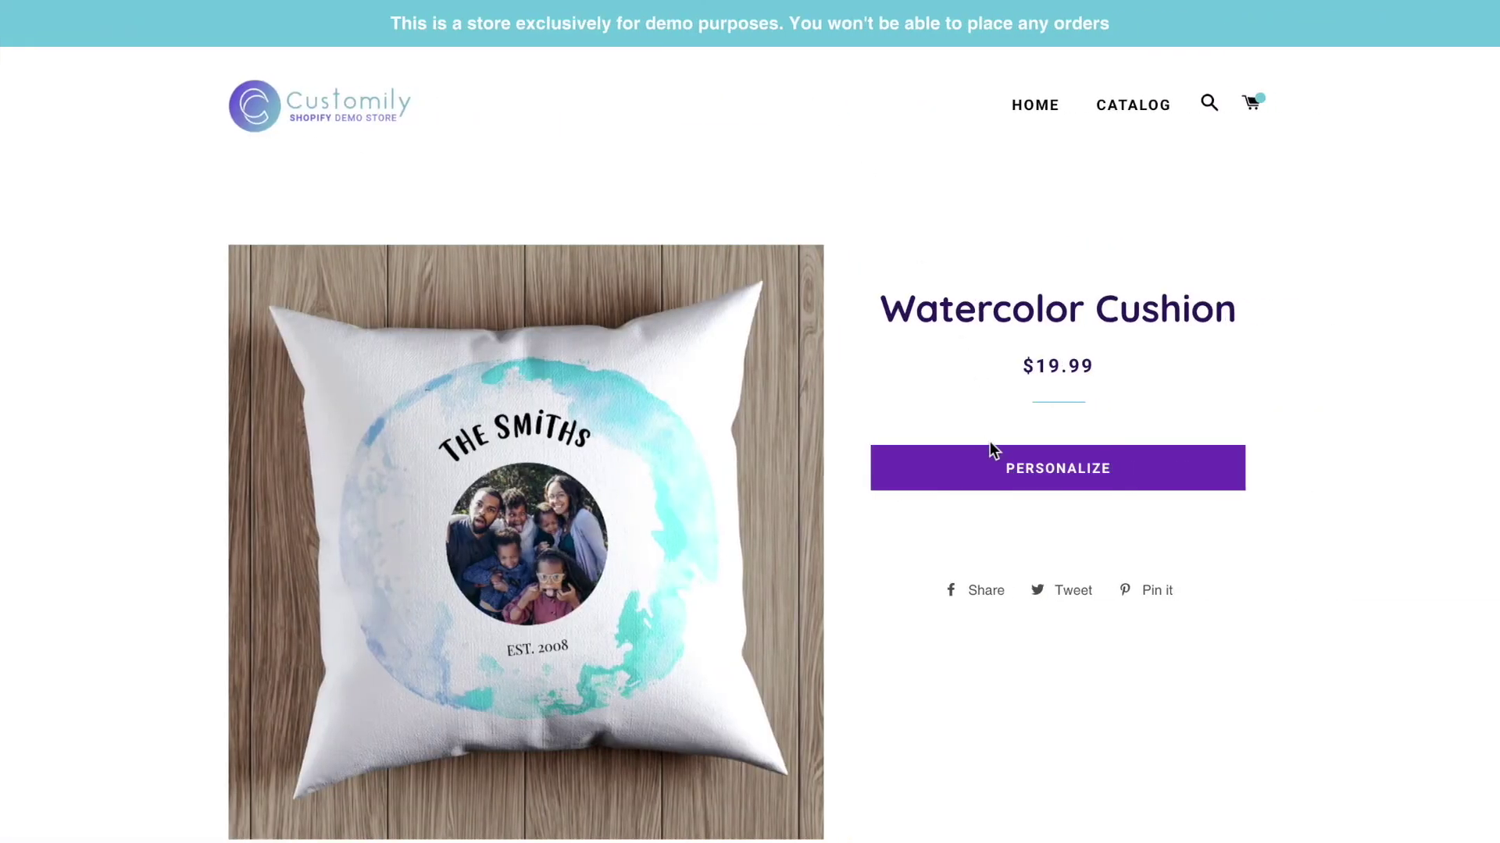
Personalize the cushion with name 'butternut', year 2019, script font and blue colour.
{"action": "left_click", "coordinate": [993, 466]}
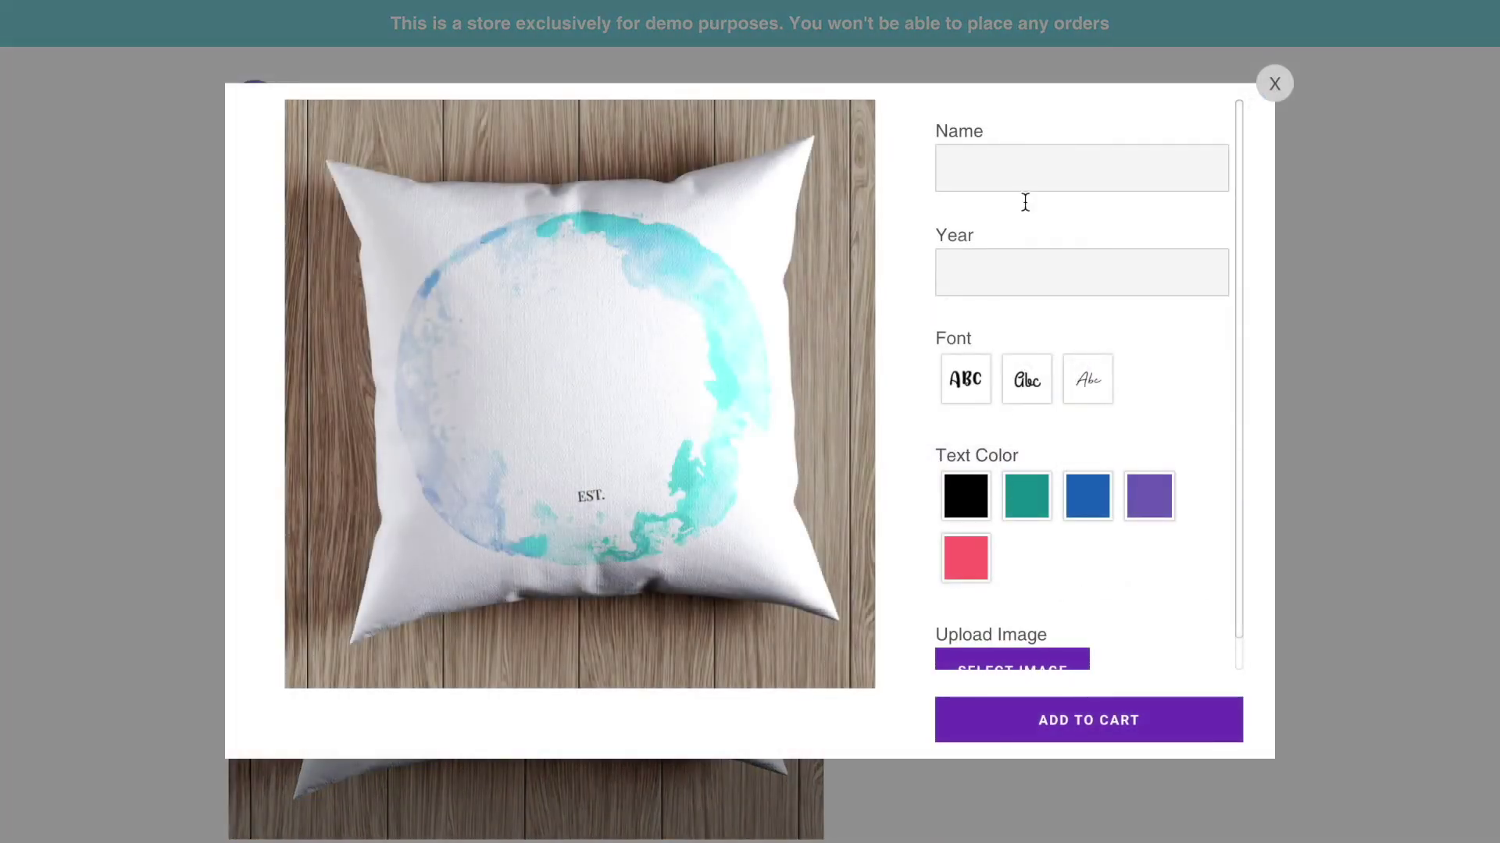
{"action": "left_click", "coordinate": [1044, 156]}
{"action": "type", "text": "butternut"}
{"action": "left_click", "coordinate": [1031, 282]}
{"action": "type", "text": "2019"}
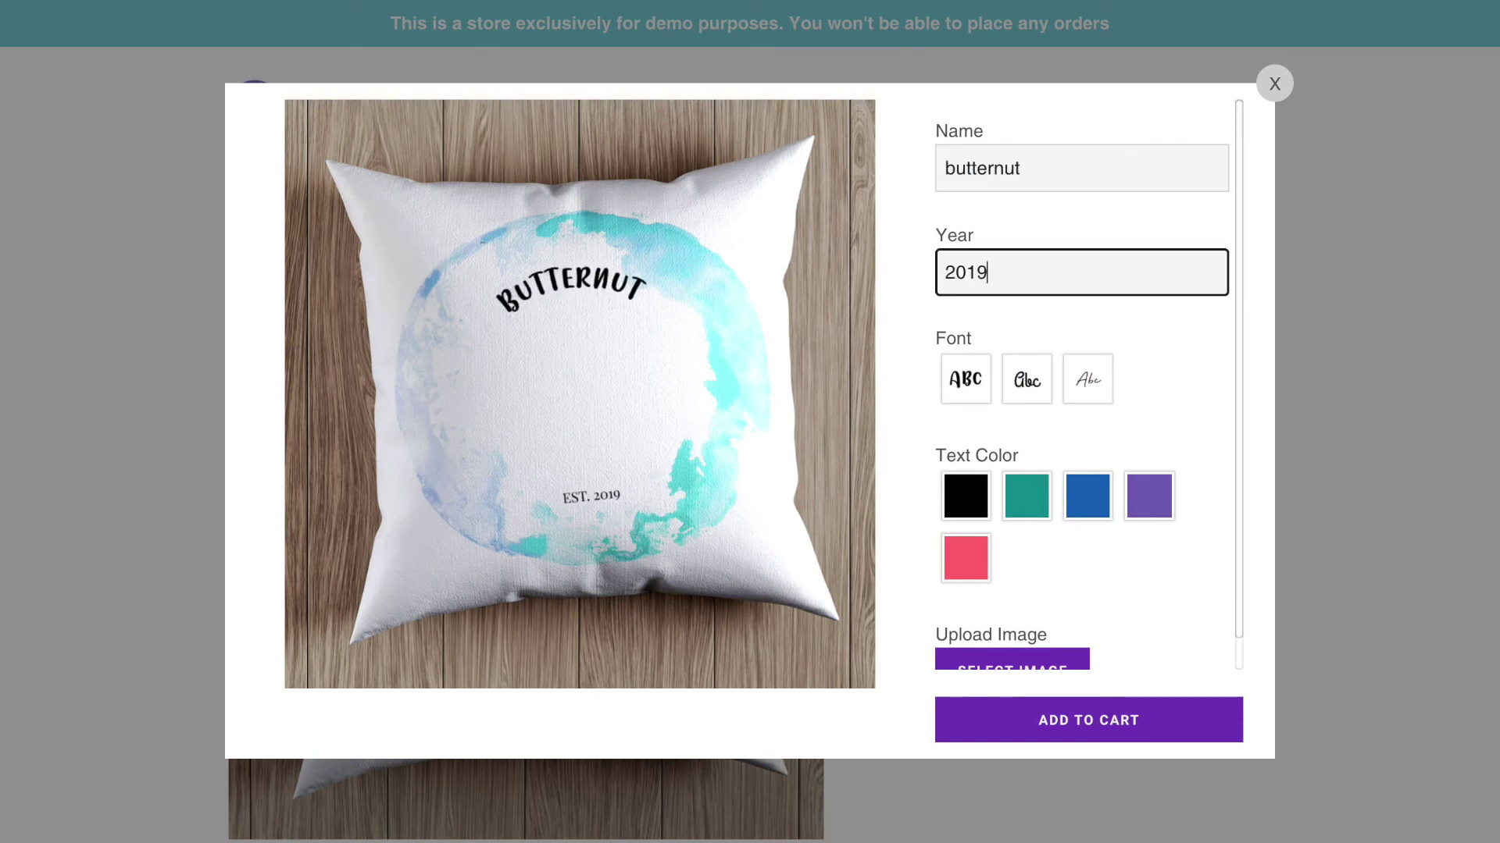
{"action": "left_click", "coordinate": [1026, 380]}
{"action": "left_click", "coordinate": [1087, 495]}
Upload the cat photo onto the cushion and review the finished preview.
{"action": "scroll", "coordinate": [1034, 617], "scroll_direction": "down", "scroll_amount": 1}
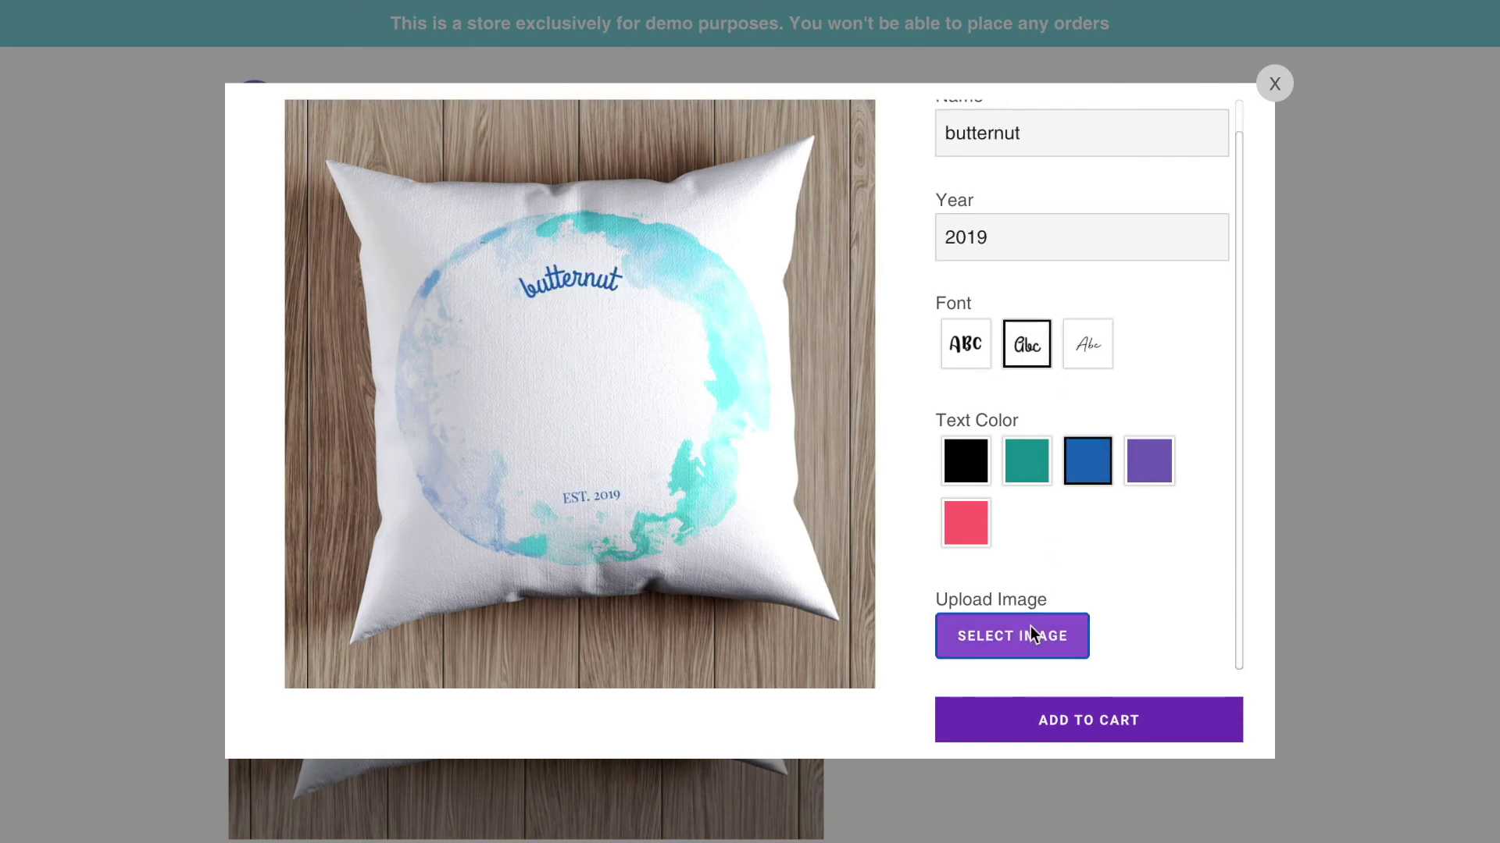
{"action": "left_click", "coordinate": [1012, 635]}
{"action": "left_click", "coordinate": [1067, 565]}
{"action": "left_click", "coordinate": [605, 371]}
{"action": "scroll", "coordinate": [610, 356], "scroll_direction": "up", "scroll_amount": 3}
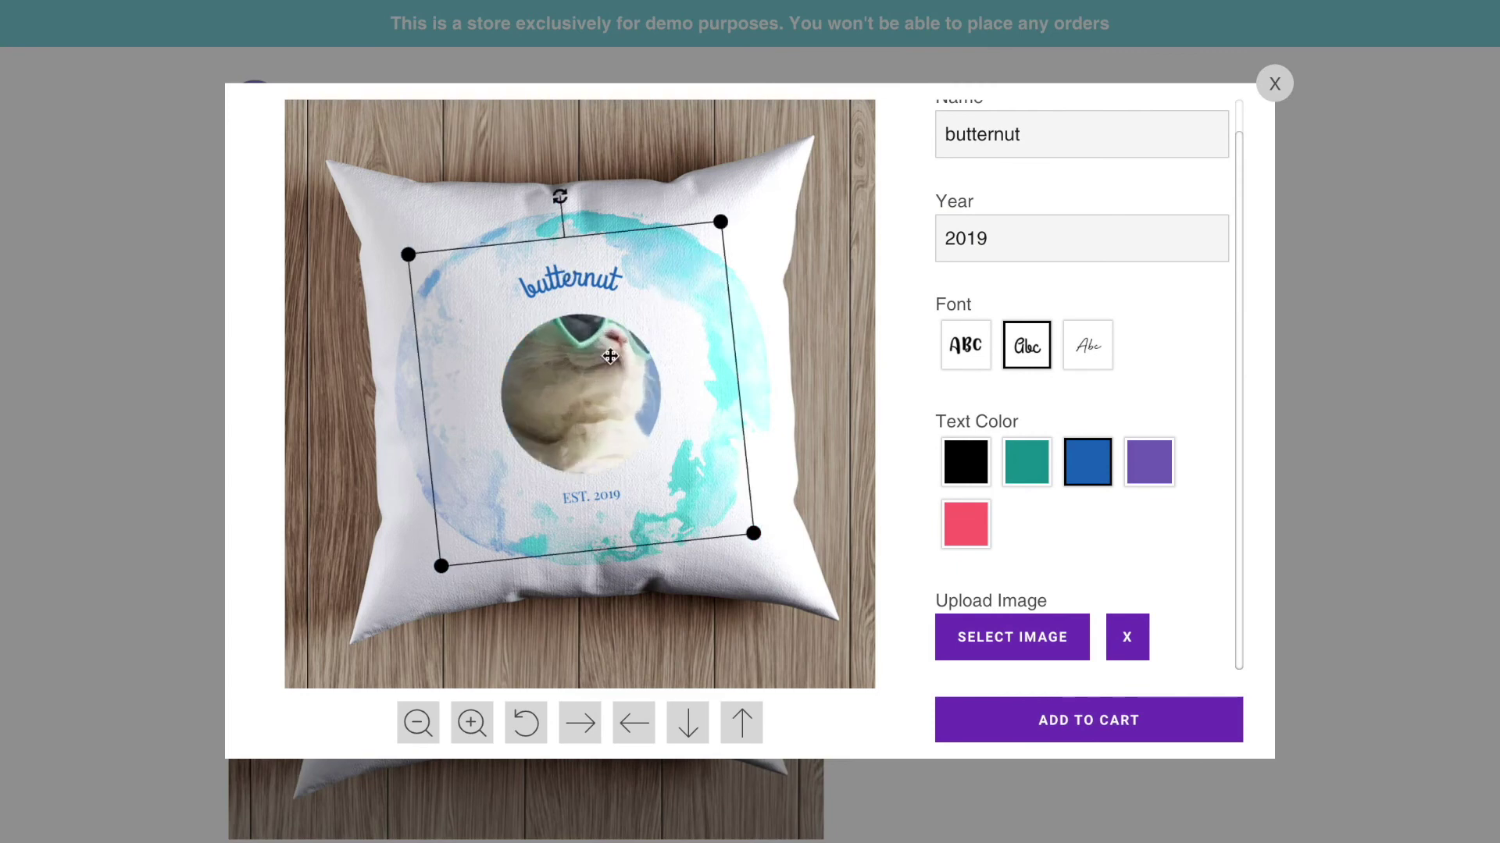
{"action": "scroll", "coordinate": [610, 356], "scroll_direction": "down", "scroll_amount": 3}
{"action": "left_click", "coordinate": [805, 416]}
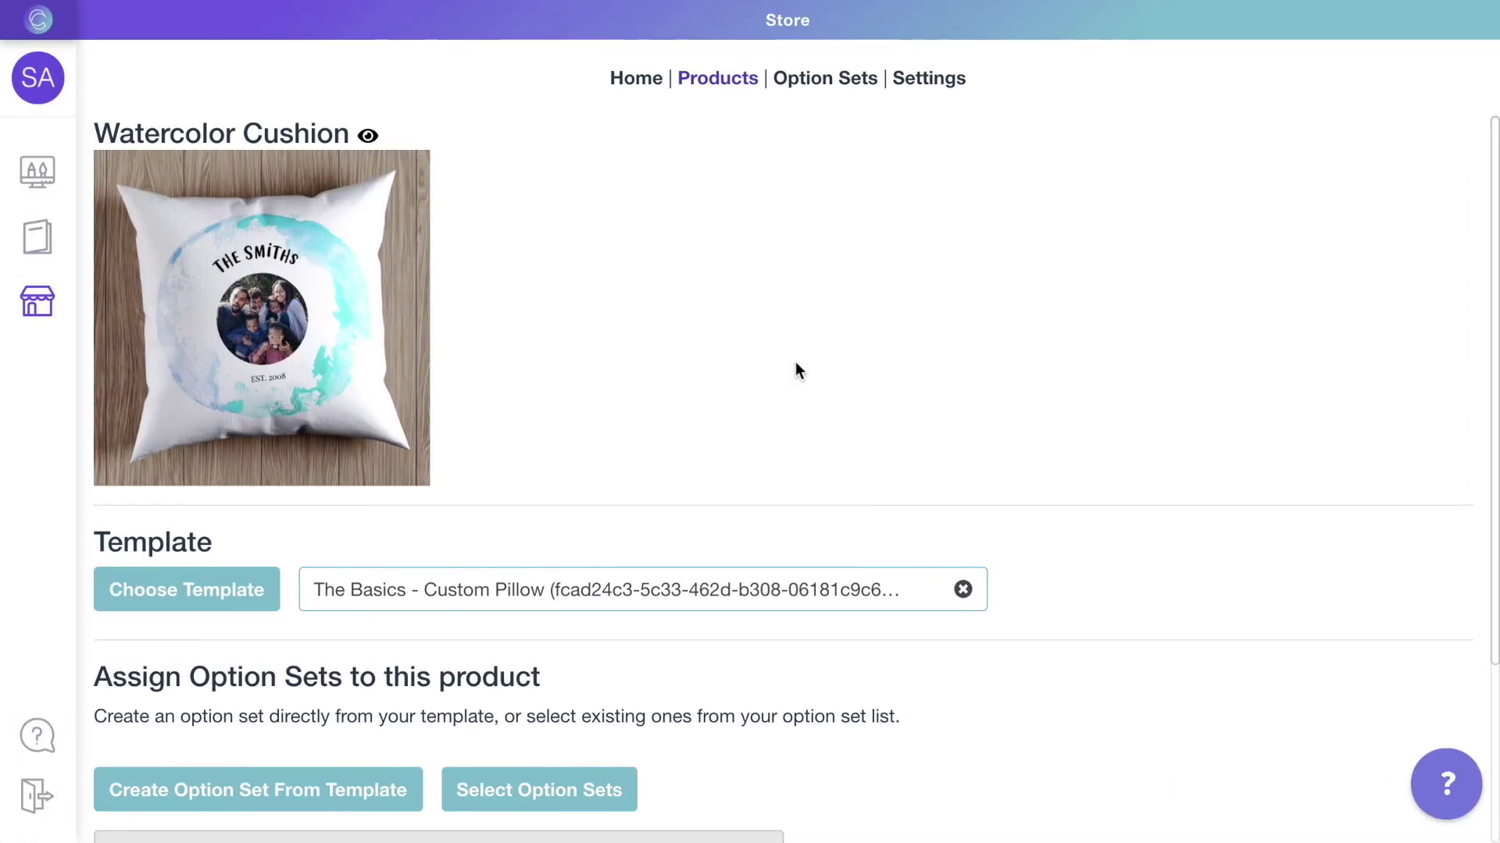
{"action": "scroll", "coordinate": [795, 362], "scroll_direction": "down", "scroll_amount": 3}
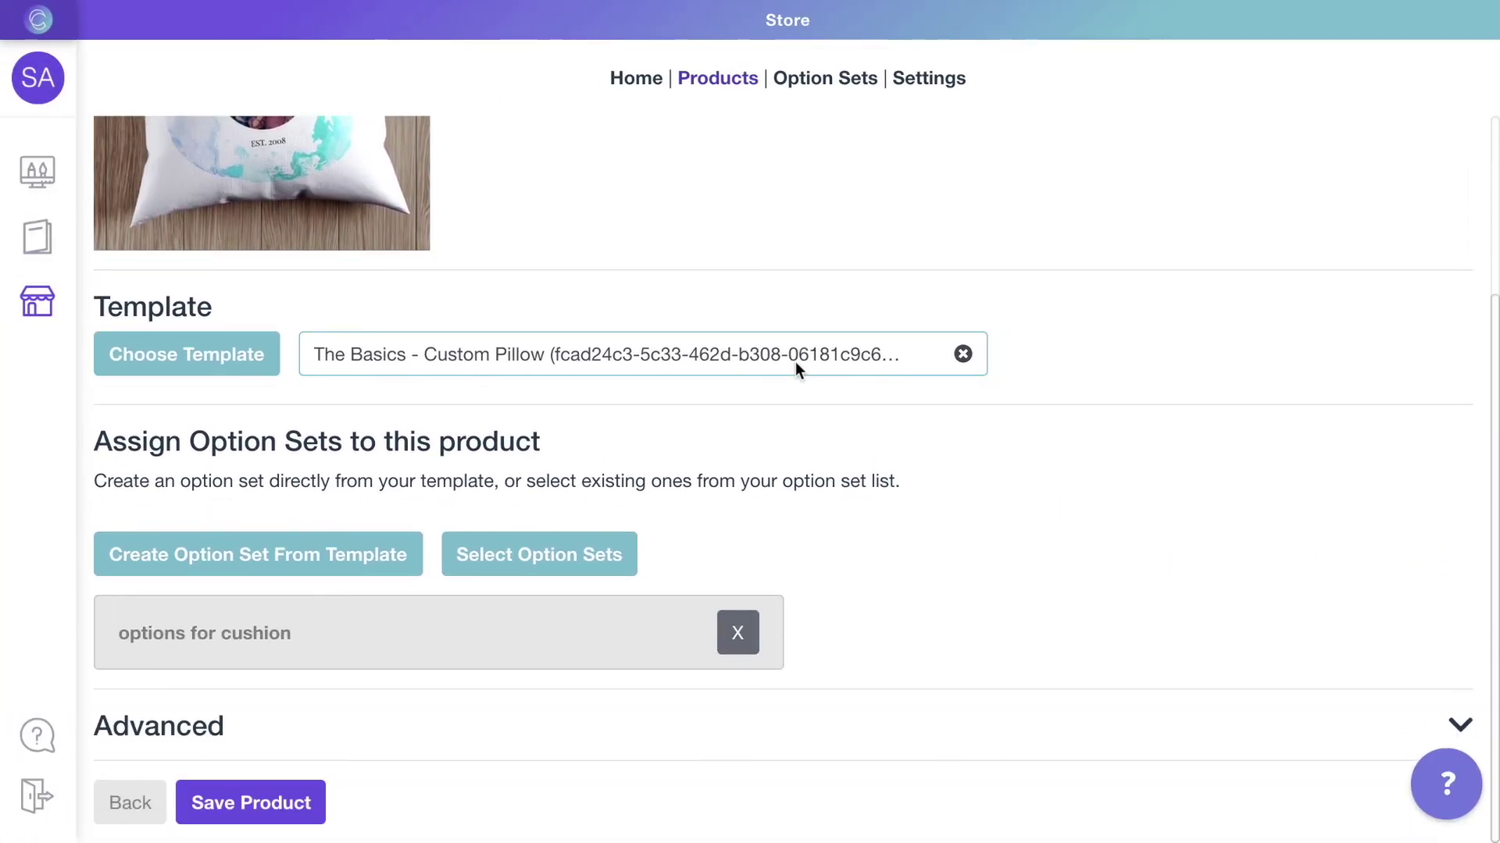
Review the options for cushion option set, expanding the Name option, then return to Templates.
{"action": "left_click", "coordinate": [321, 568]}
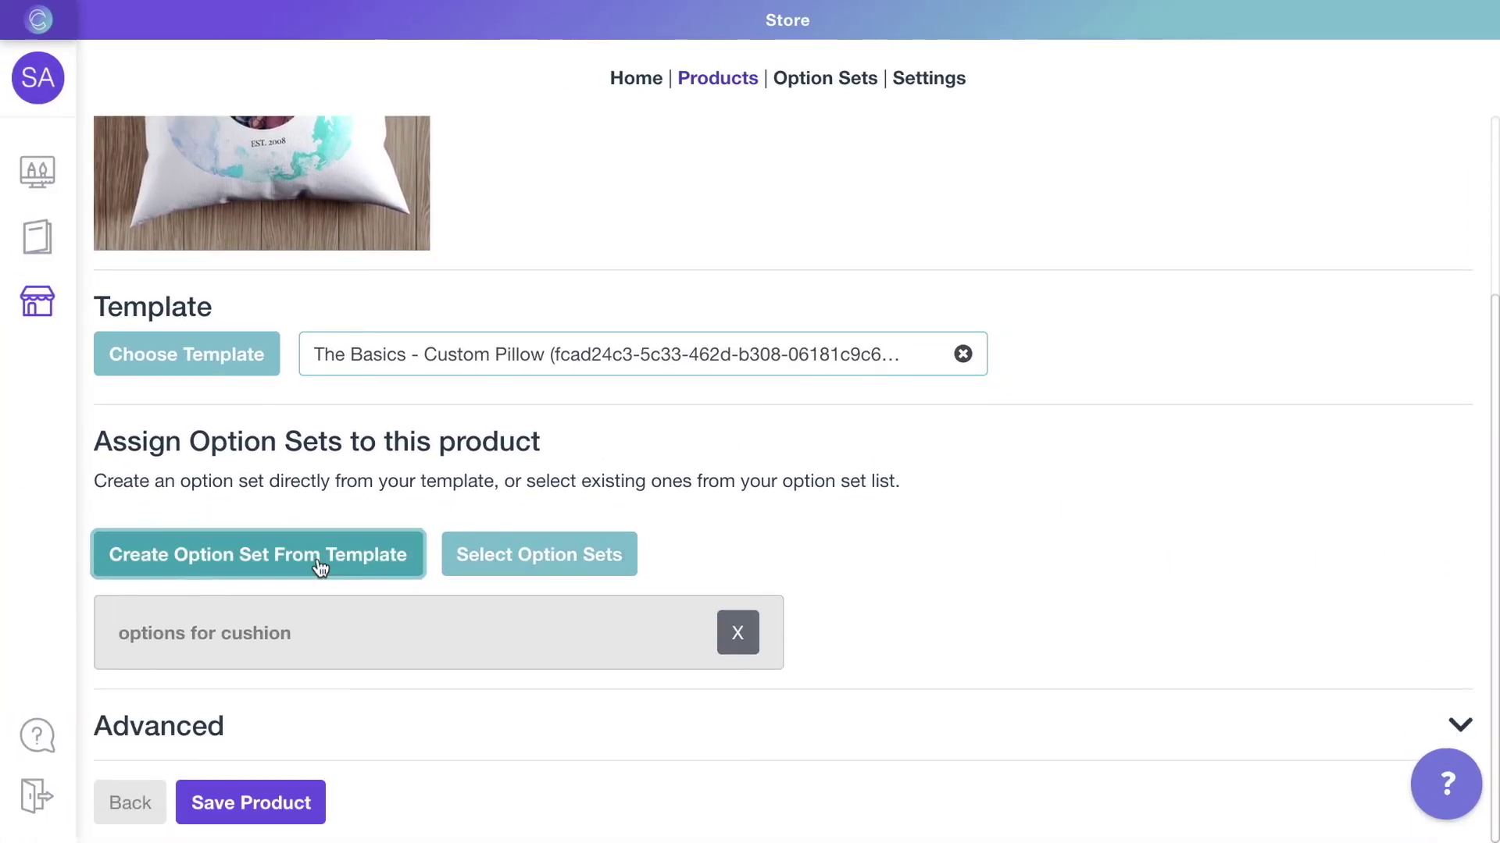
{"action": "left_click", "coordinate": [842, 82]}
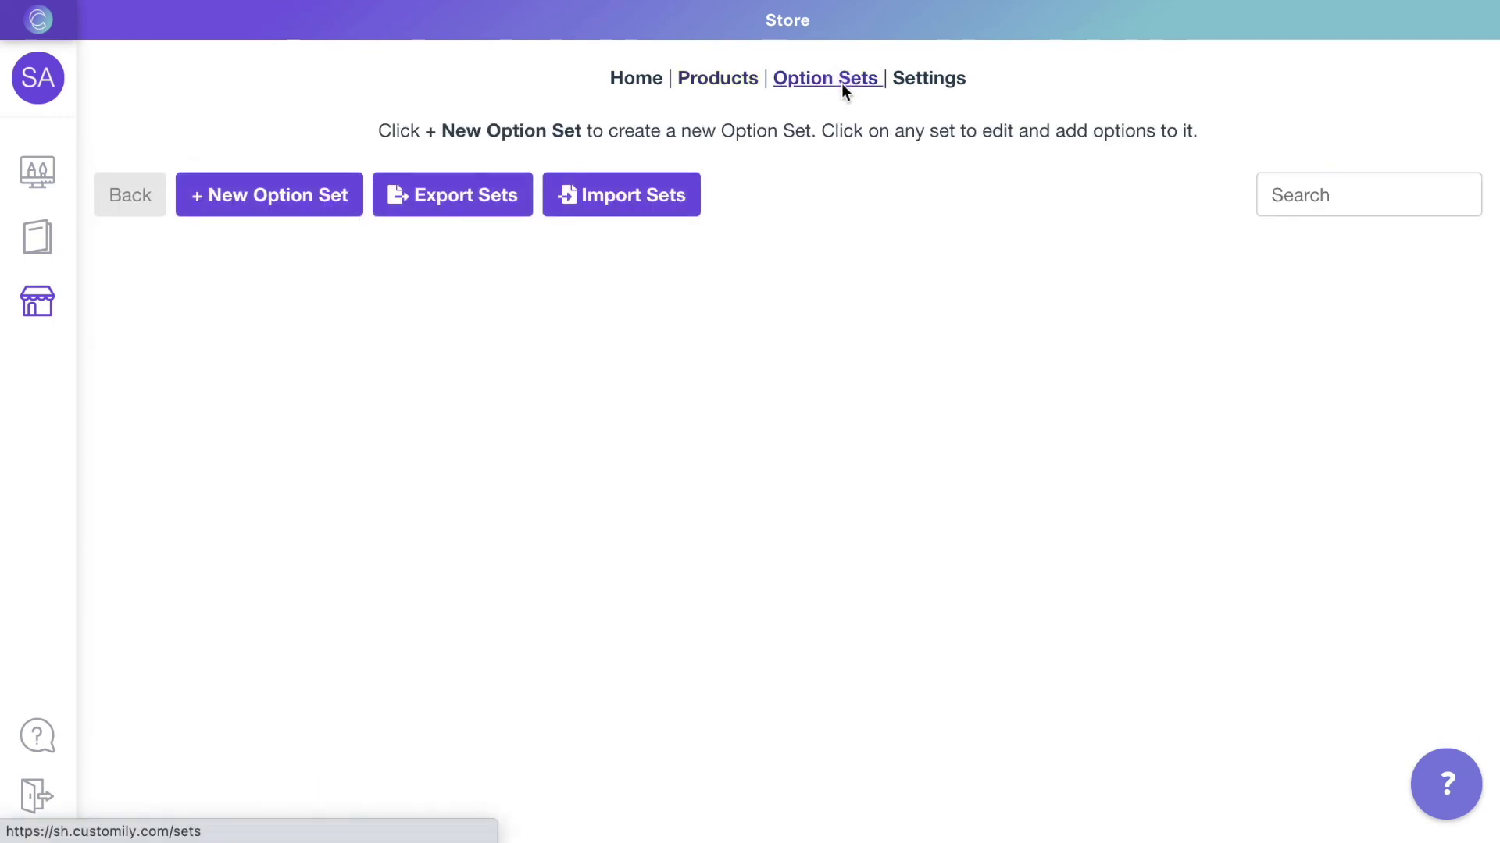
{"action": "left_click", "coordinate": [713, 497]}
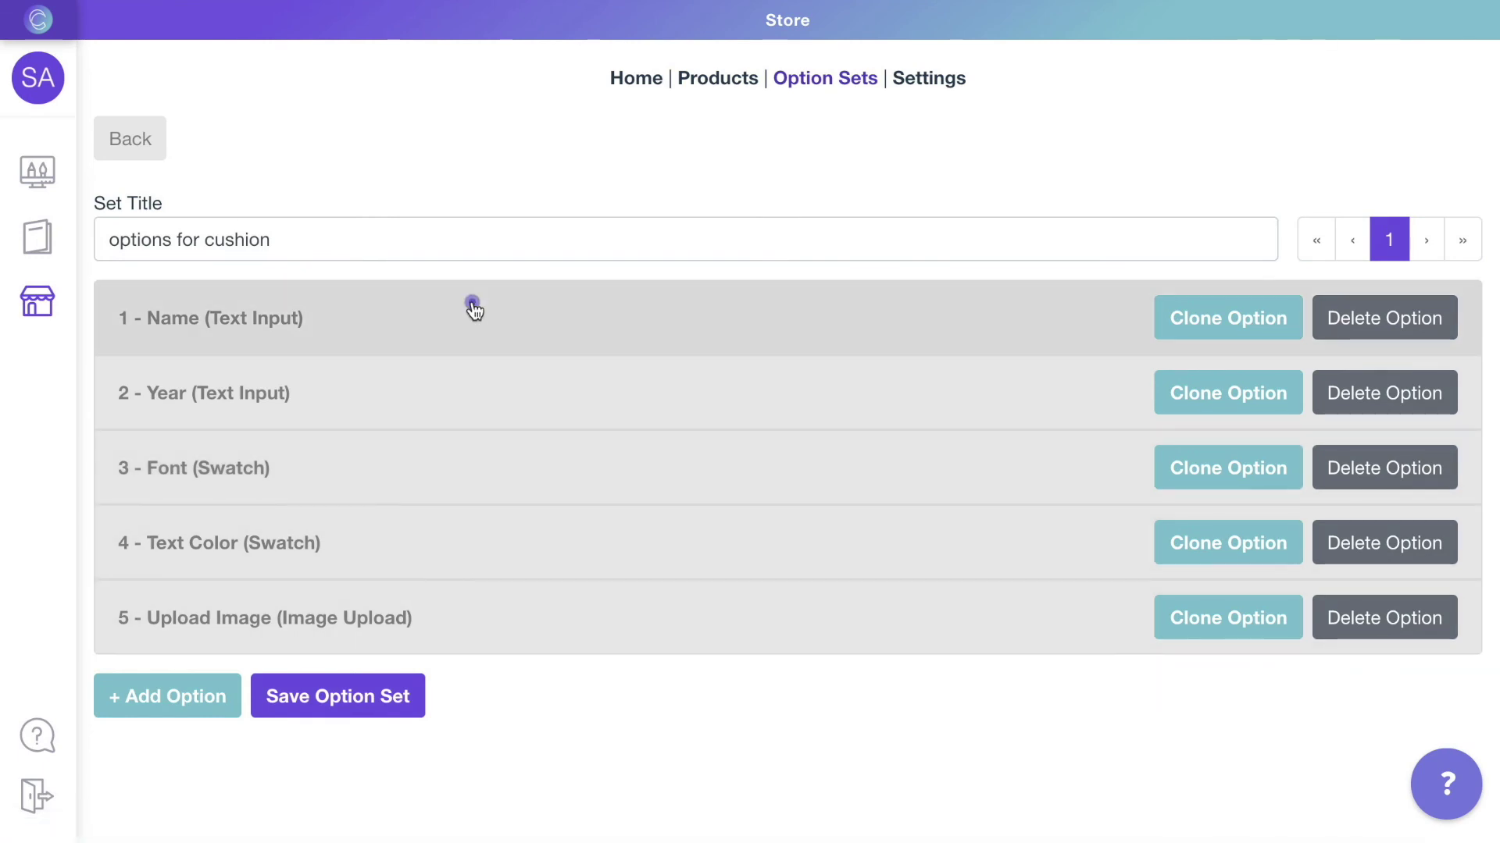
{"action": "left_click", "coordinate": [472, 306]}
{"action": "left_click", "coordinate": [474, 311]}
{"action": "left_click", "coordinate": [25, 171]}
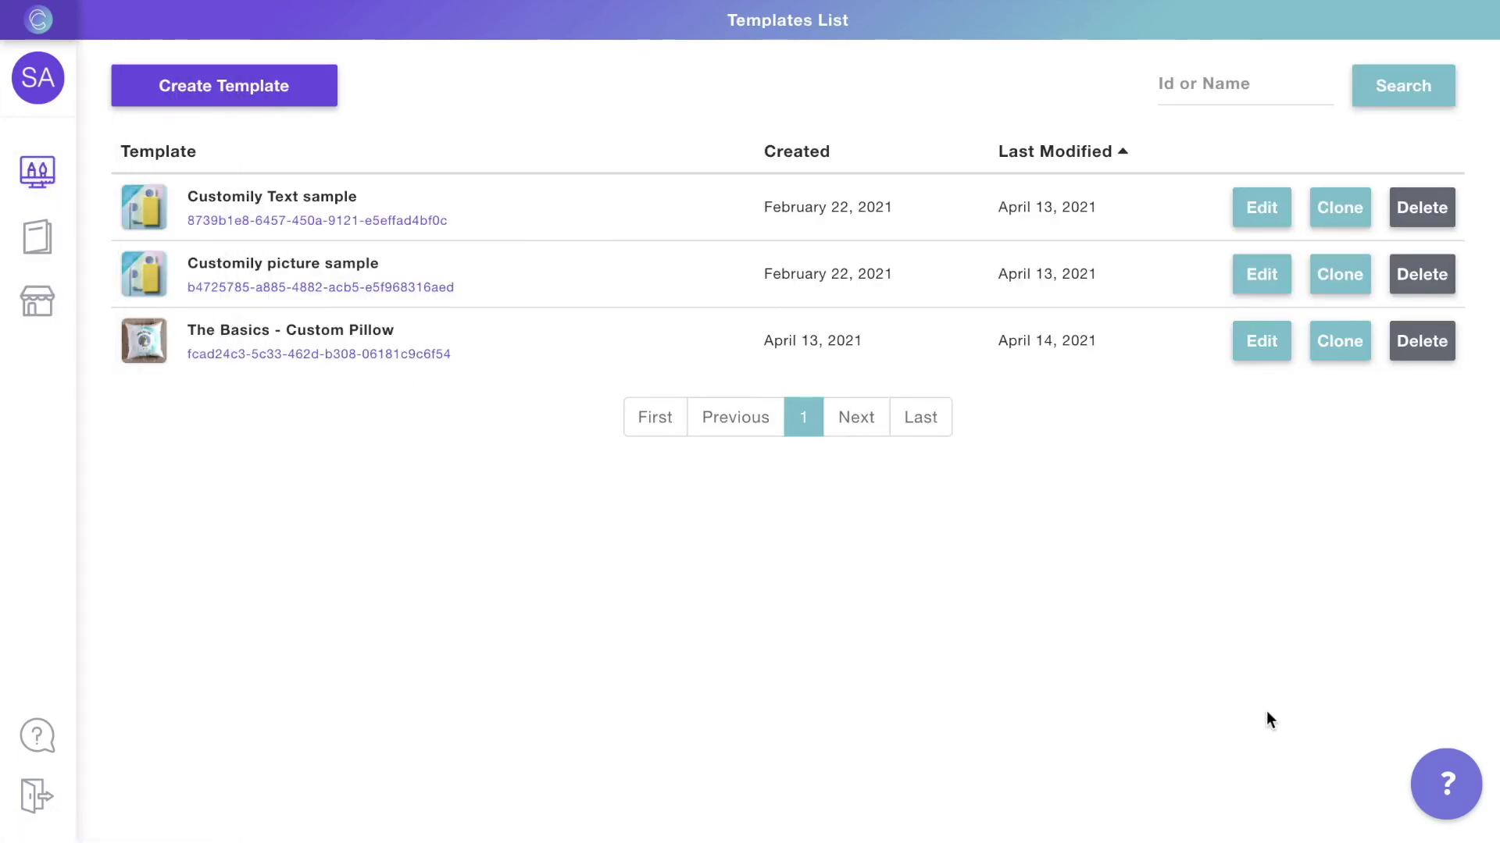
{"action": "left_click", "coordinate": [1451, 795]}
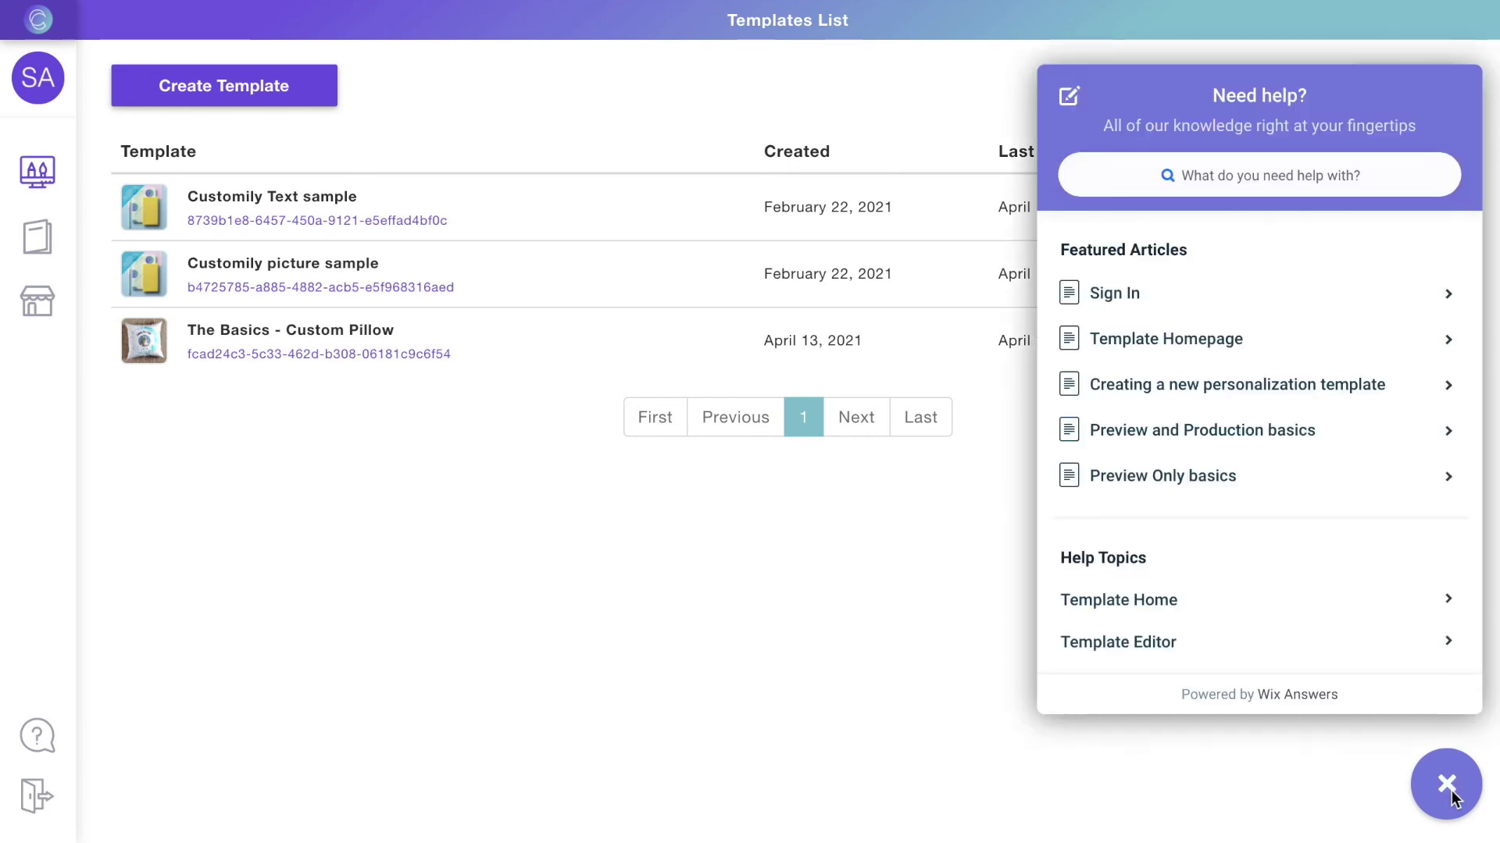
{"action": "left_click", "coordinate": [1069, 106]}
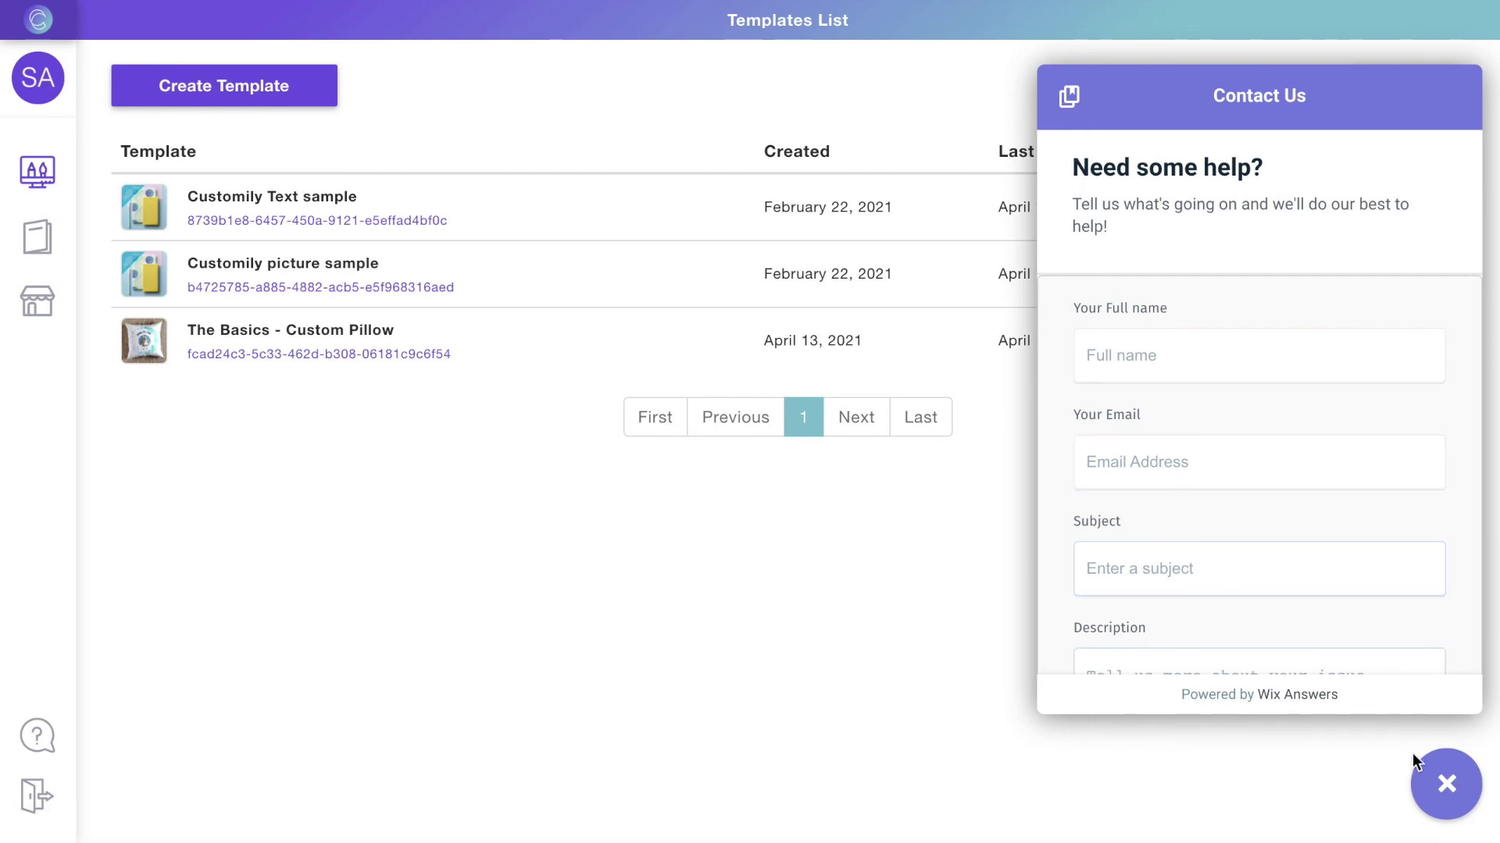
{"action": "left_click", "coordinate": [1445, 781]}
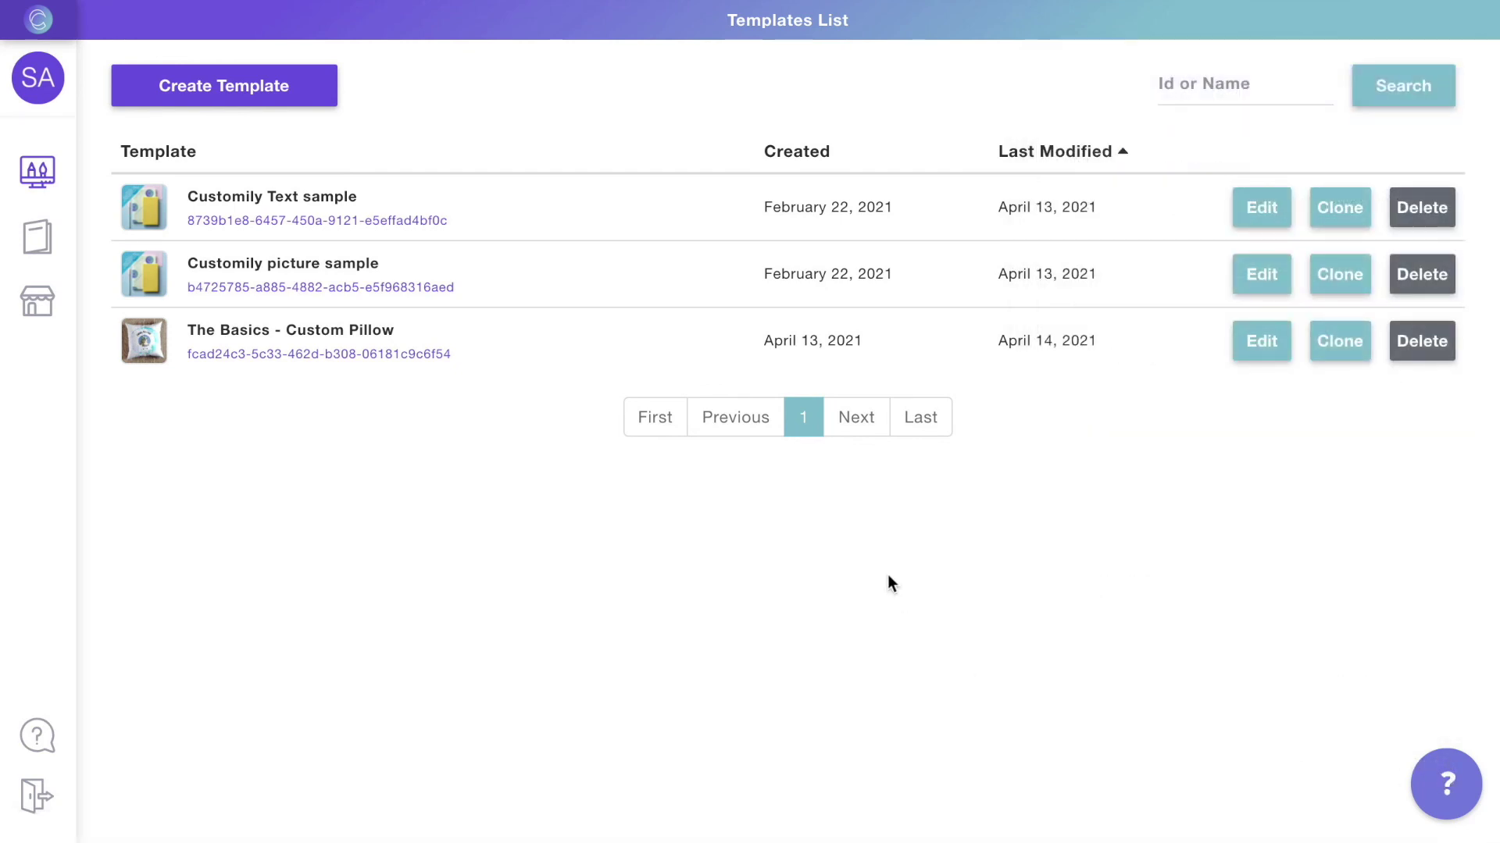